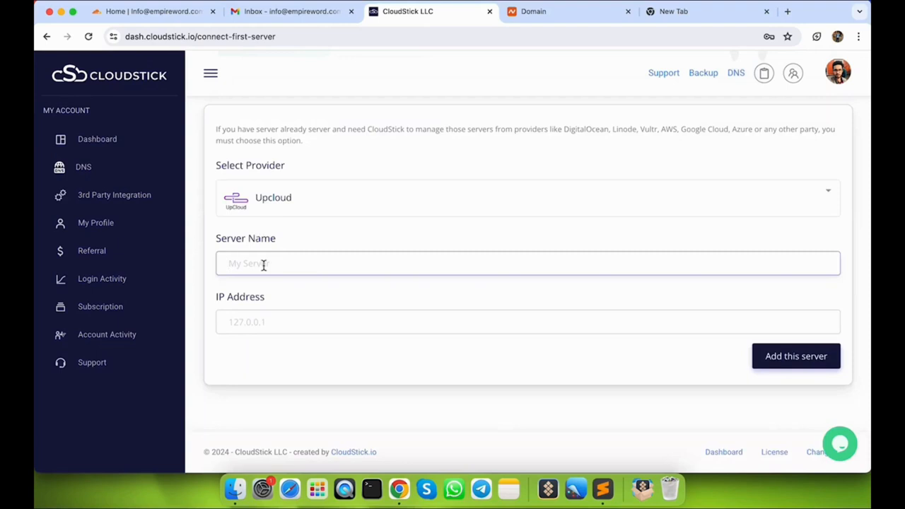
Step: Add a server named seotechy with IP 5.22.208.230 to CloudStick
type("seotechy")
left_click(226, 315)
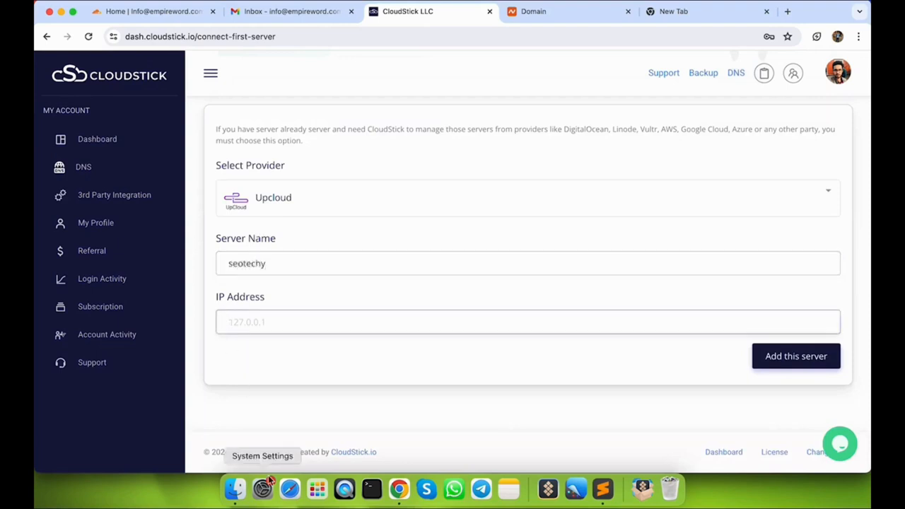
type("5.22.208.230")
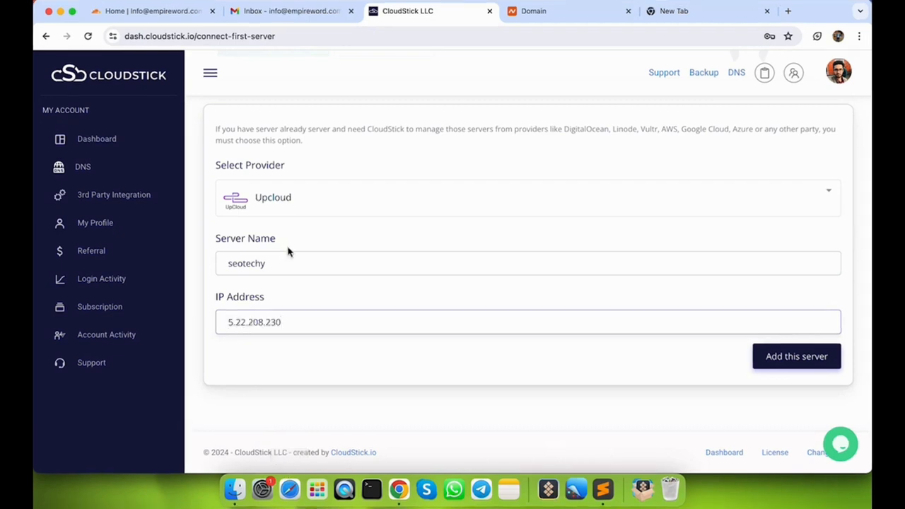
left_click(796, 356)
scroll(646, 350, "down", 5)
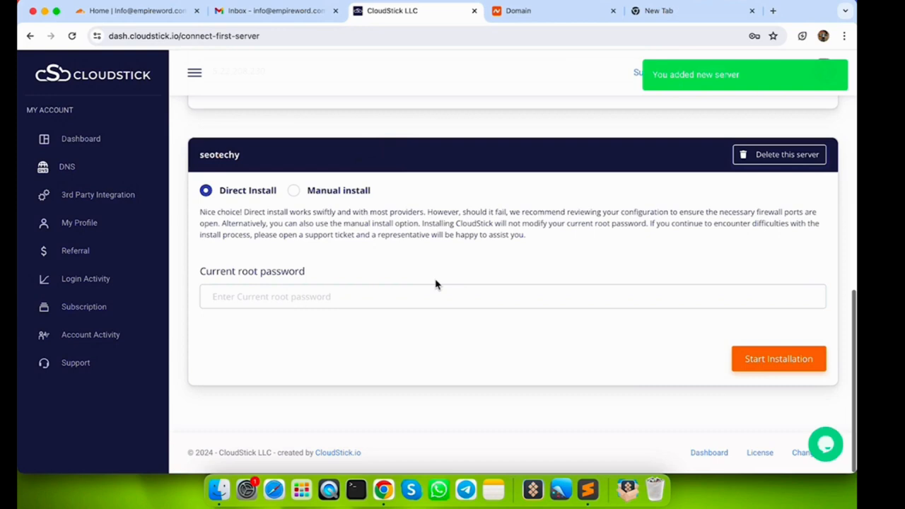
Step: Run the Direct Install on seotechy using the pasted root password
left_click(293, 191)
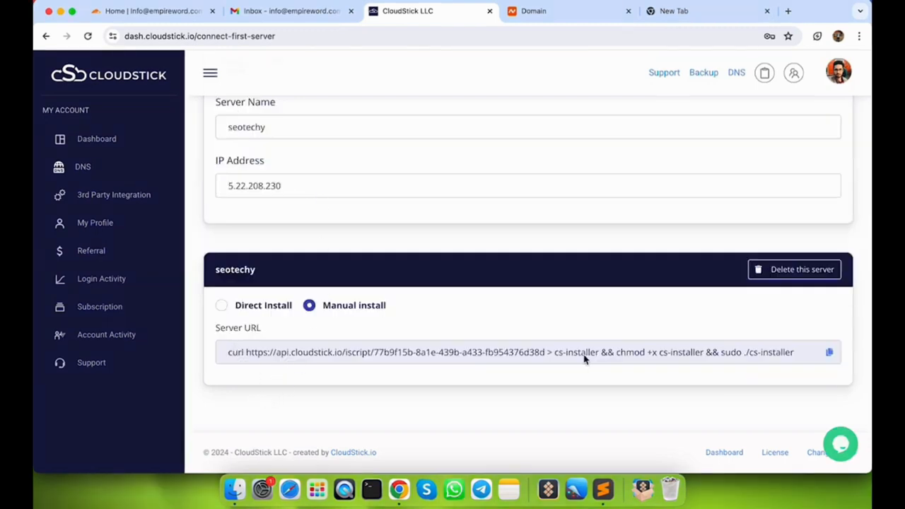
left_click(222, 306)
left_click(252, 408)
key("super+v")
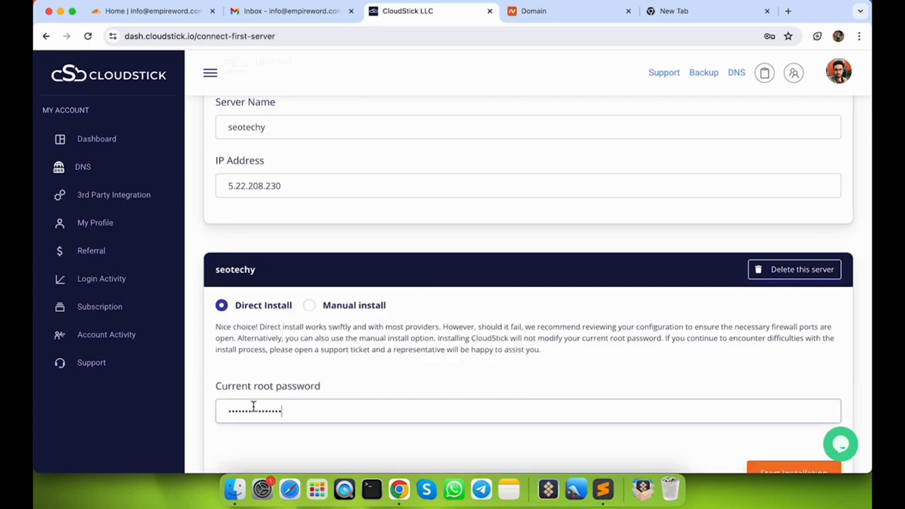
scroll(389, 303, "down", 3)
left_click(789, 362)
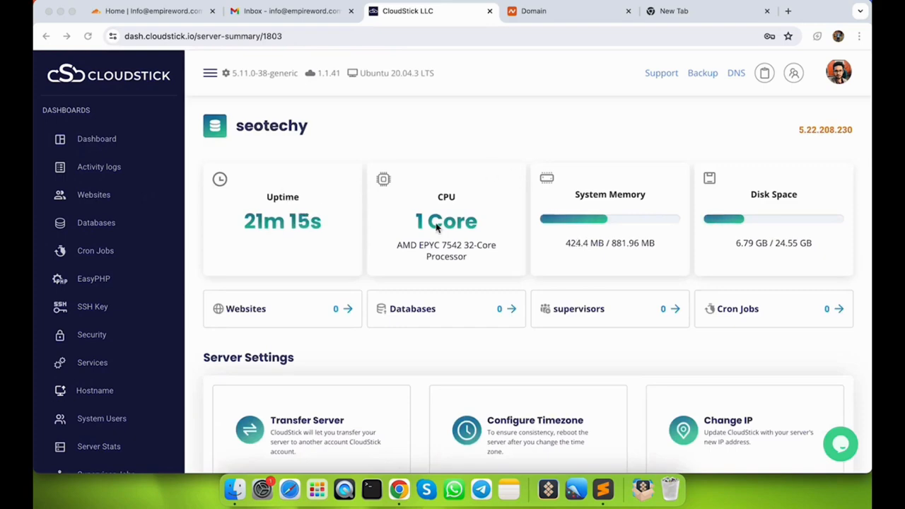
Step: Browse the server's Websites section and pick WordPress under Create Account
scroll(637, 224, "down", 1)
scroll(637, 224, "down", 5)
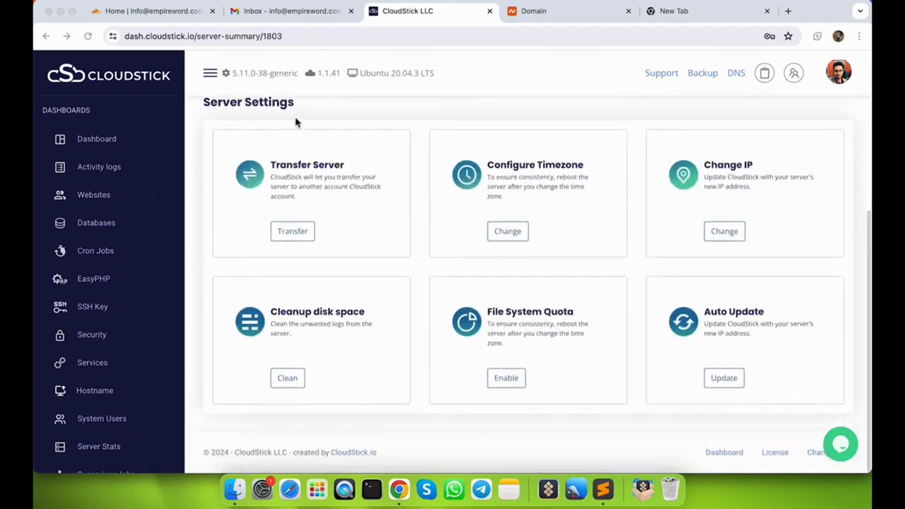
scroll(309, 269, "up", 5)
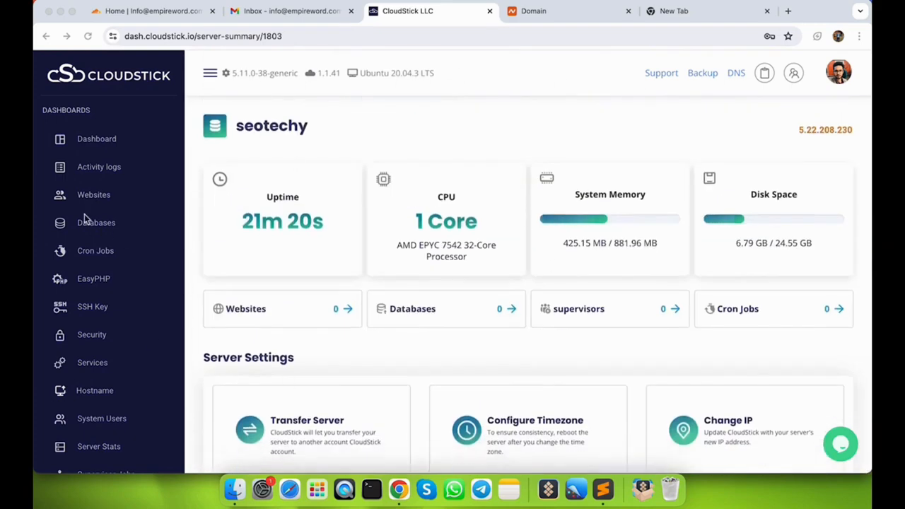
left_click(83, 198)
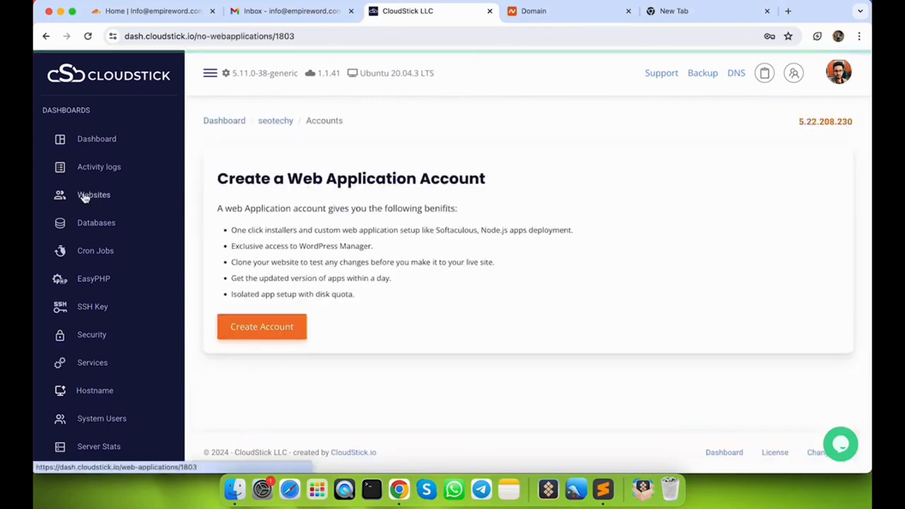
left_click_drag(212, 181, 488, 178)
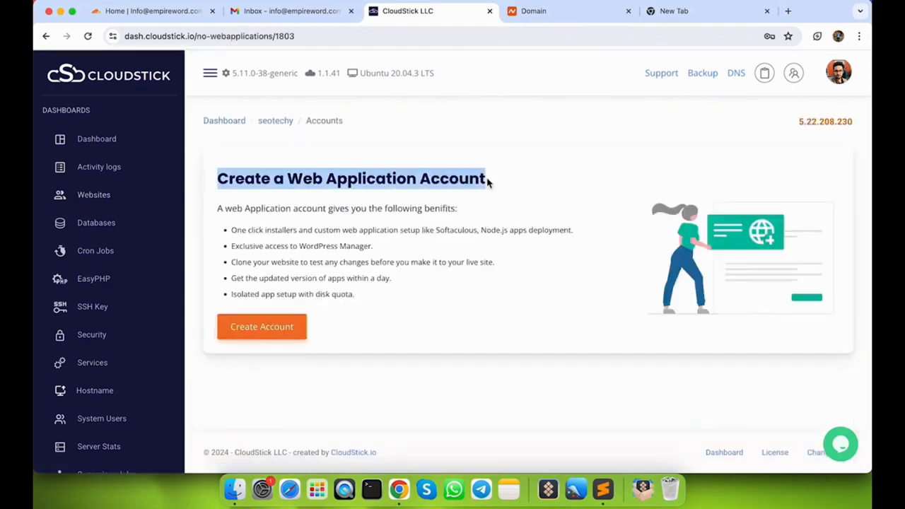
left_click(283, 335)
left_click(485, 289)
scroll(485, 290, "down", 1)
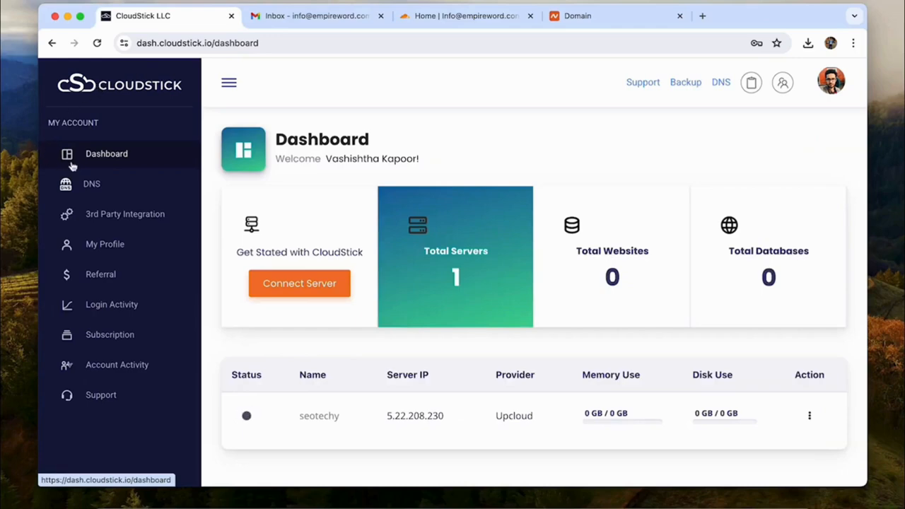
scroll(133, 274, "down", 3)
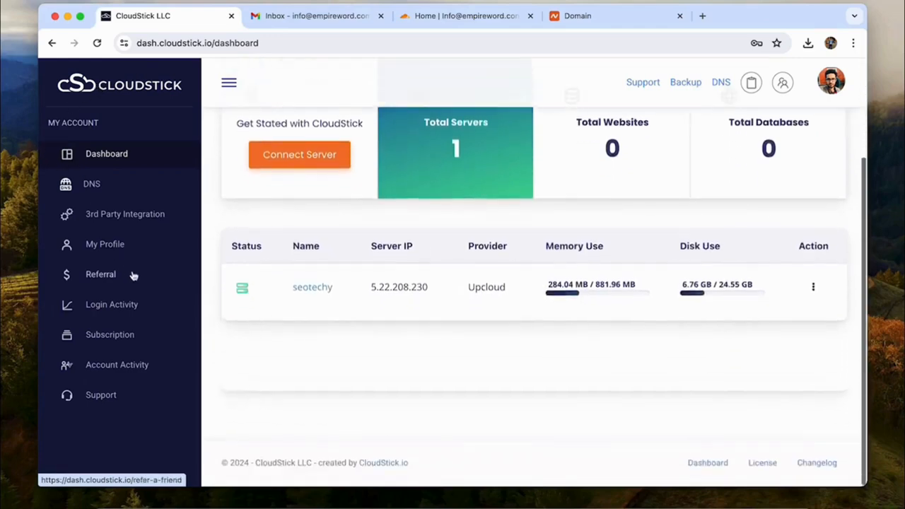
Step: Start a Cloudflare integration from the 3rd Party Integration page, reaching the API key form
left_click(130, 214)
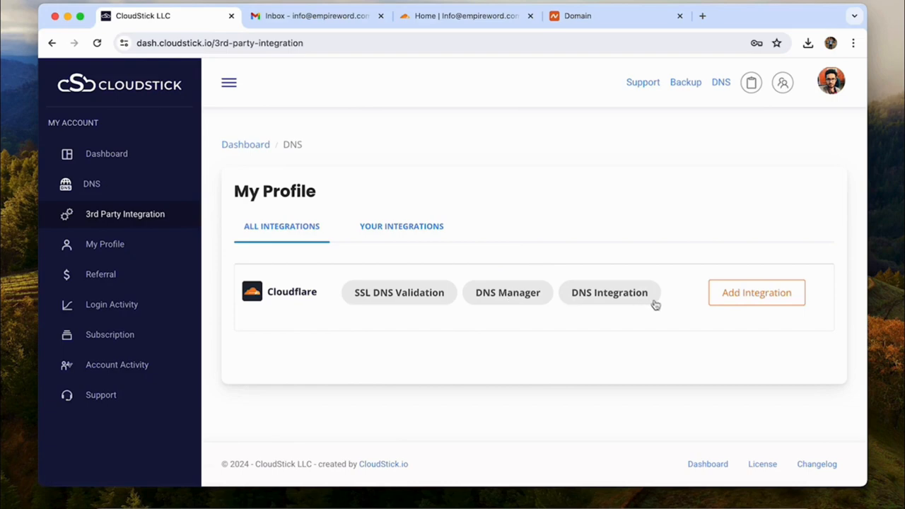
left_click(748, 292)
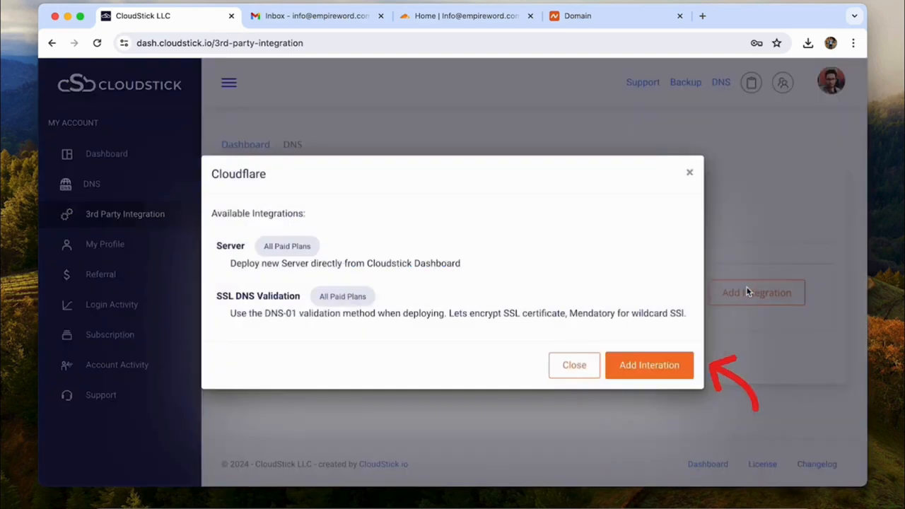
left_click(652, 364)
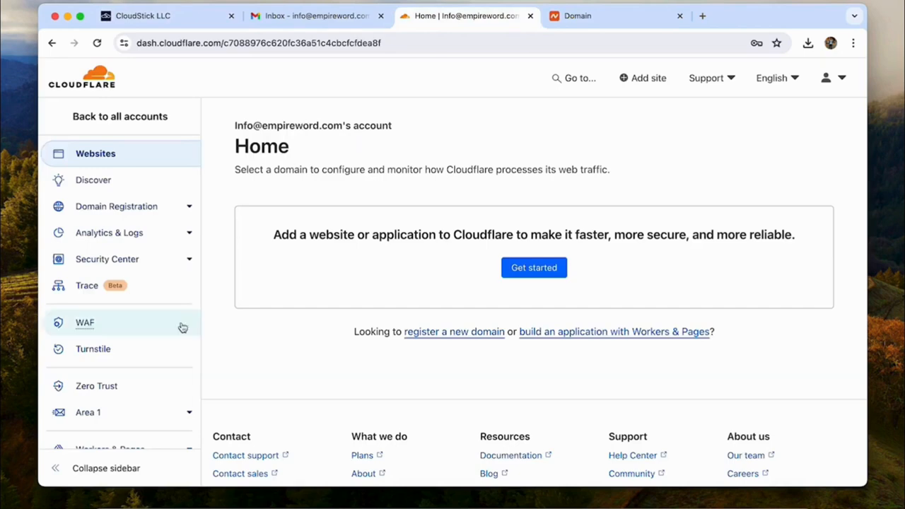
scroll(141, 353, "down", 5)
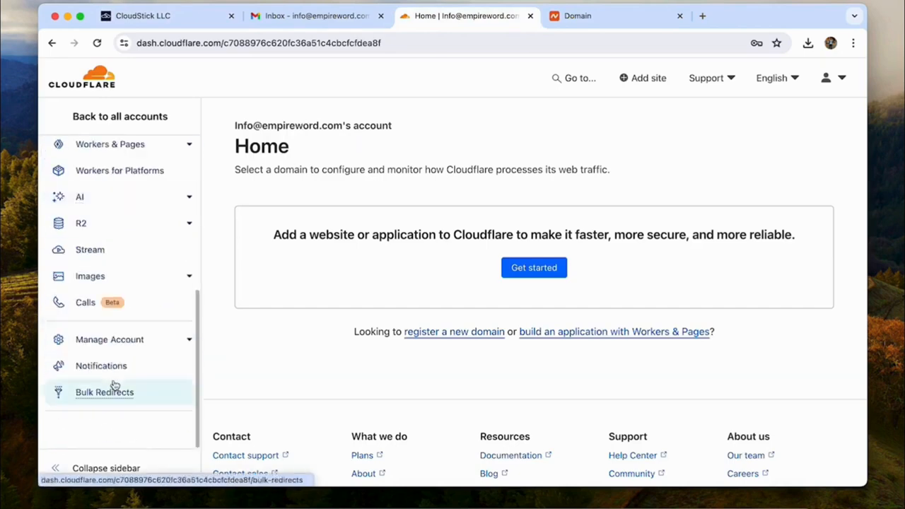
Step: In Cloudflare's API Tokens, reveal the Global API Key with the account password and copy it
left_click(831, 79)
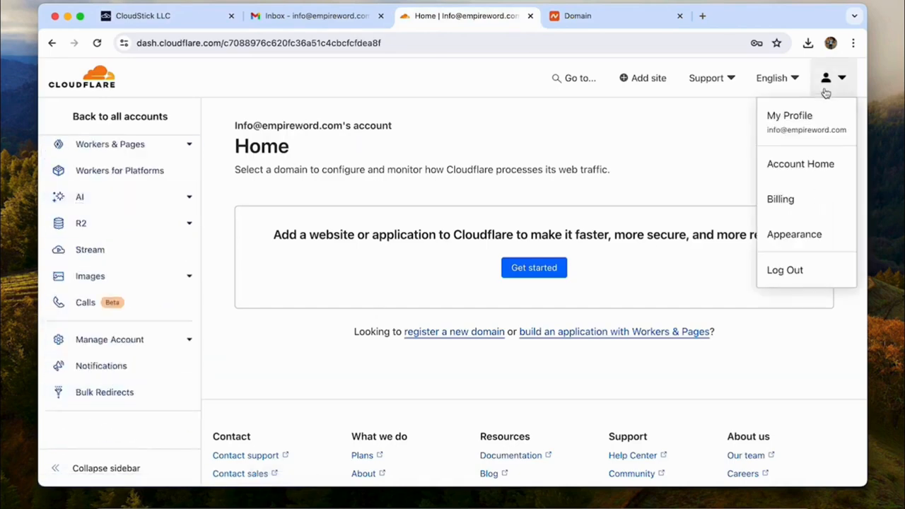
left_click(789, 136)
left_click(148, 217)
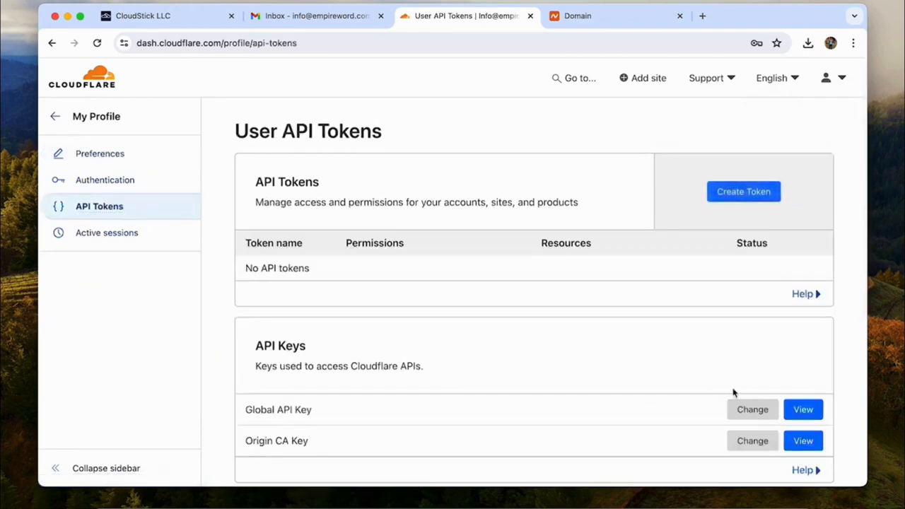
left_click(798, 415)
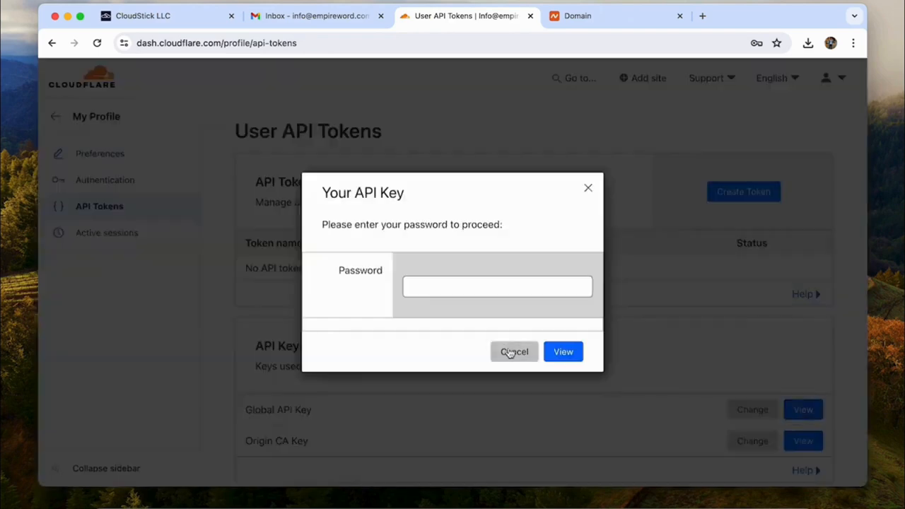
left_click(520, 287)
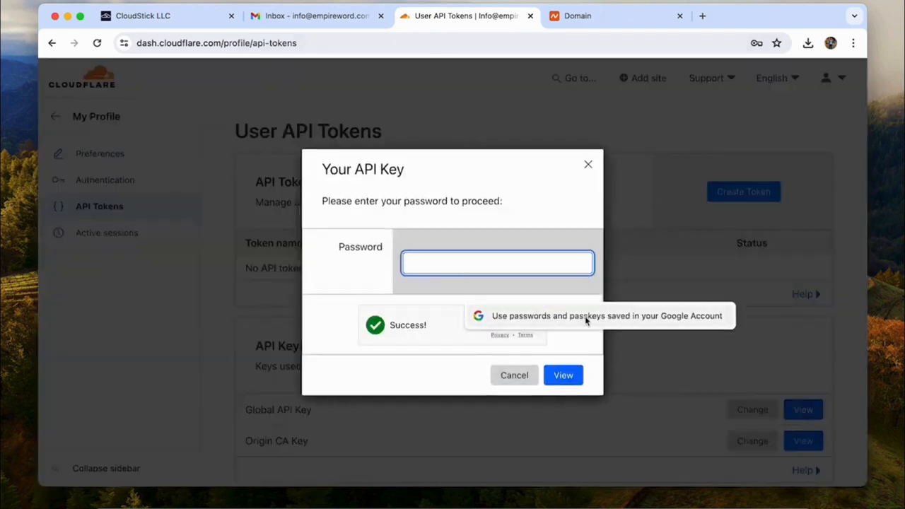
key("super+v")
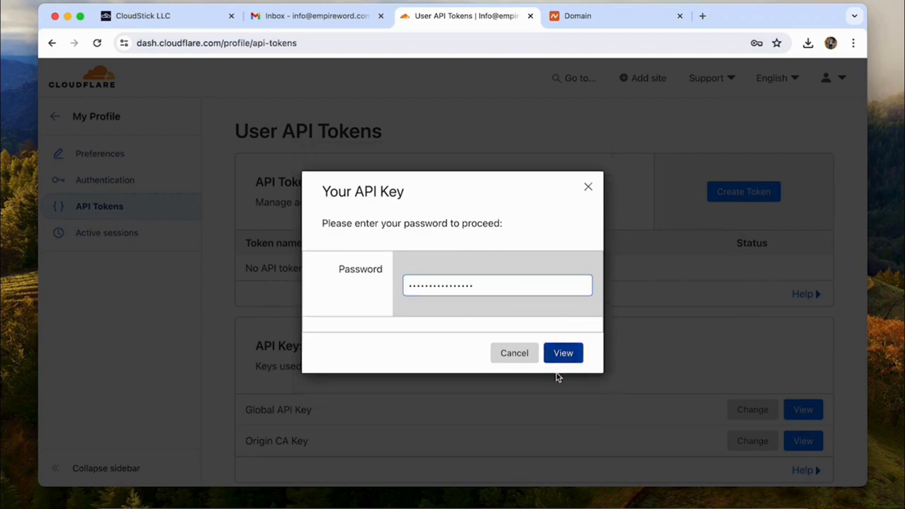
left_click(562, 354)
left_click(417, 290)
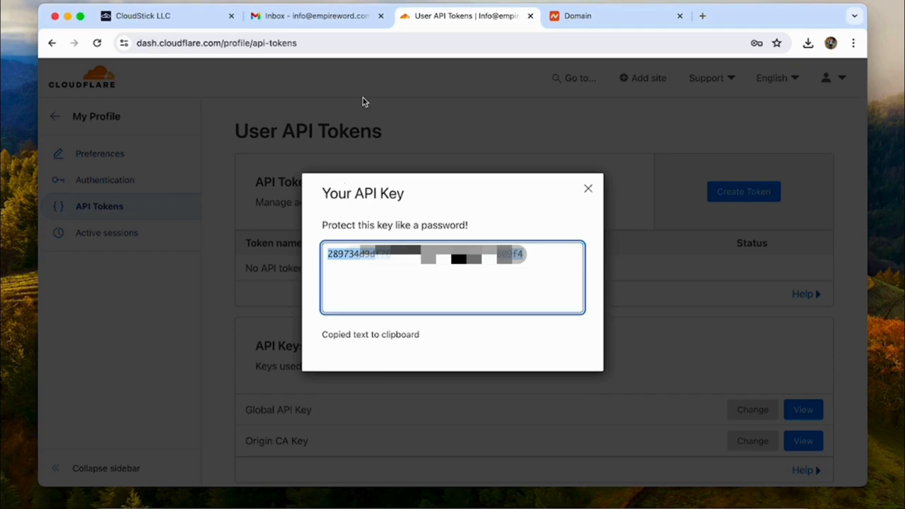
left_click(142, 15)
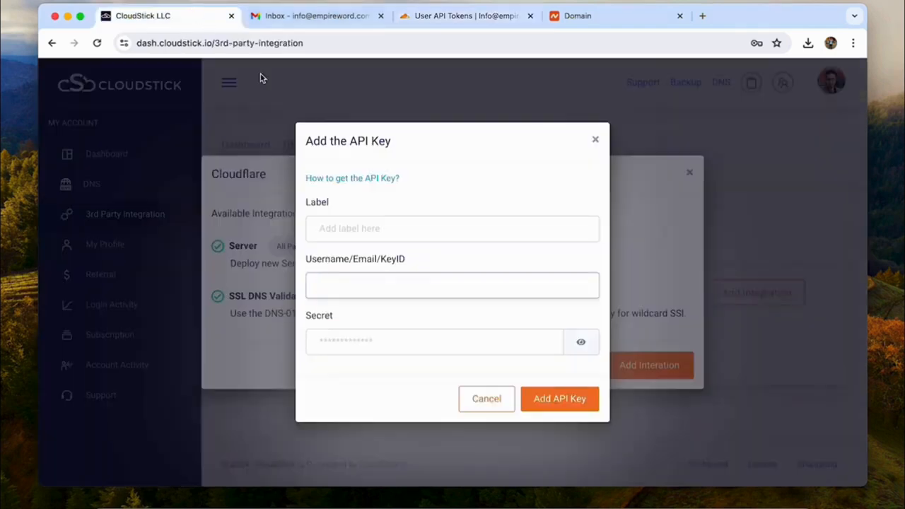
Step: Save a Cloudflare API key labelled 'Cloudflare info' with the account e-mail and copied key
left_click(328, 225)
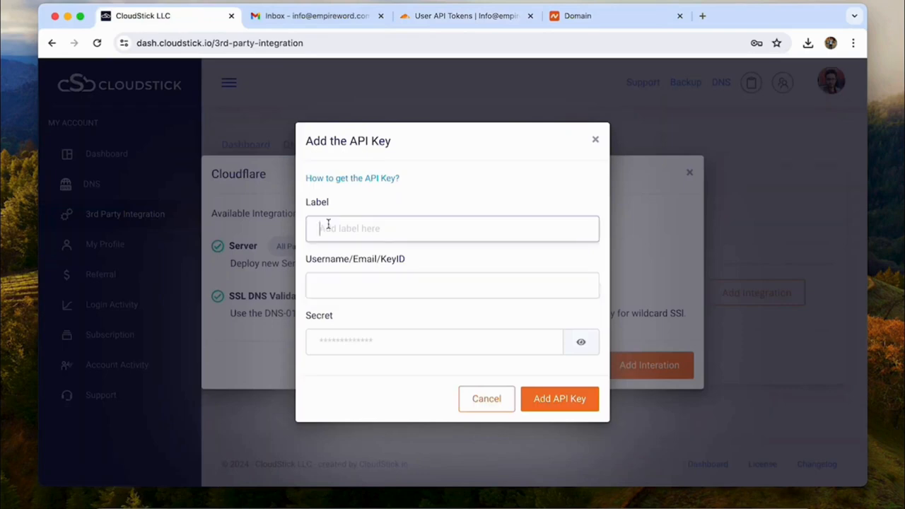
type("Cloudflare ind")
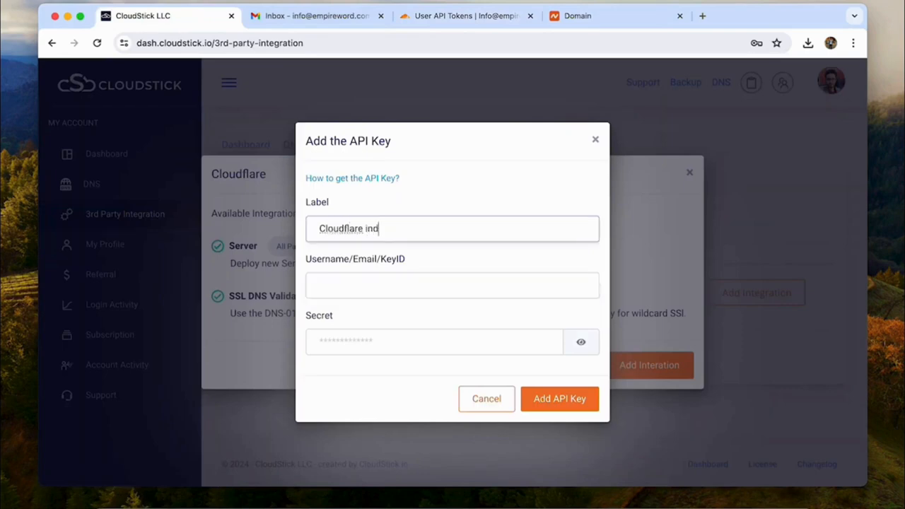
type("o")
key("Tab")
key("shift+Tab")
type("fo")
key("Tab")
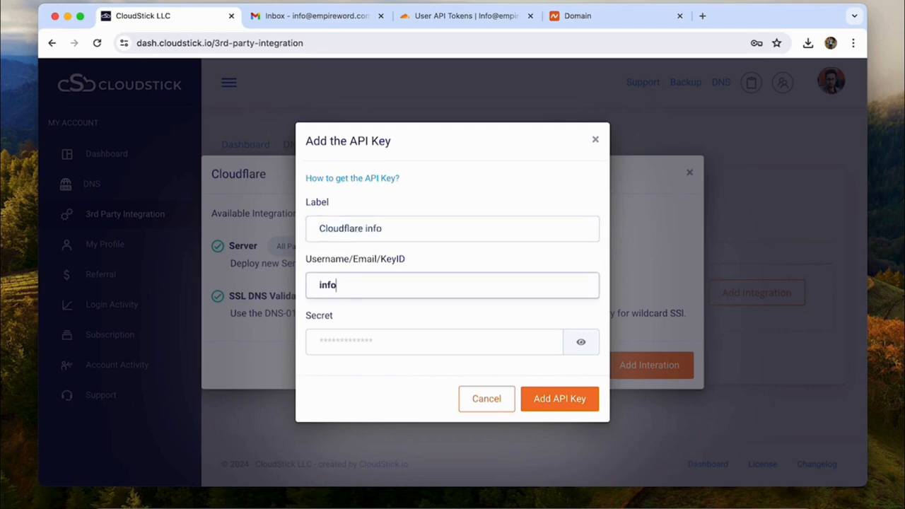
key("Tab")
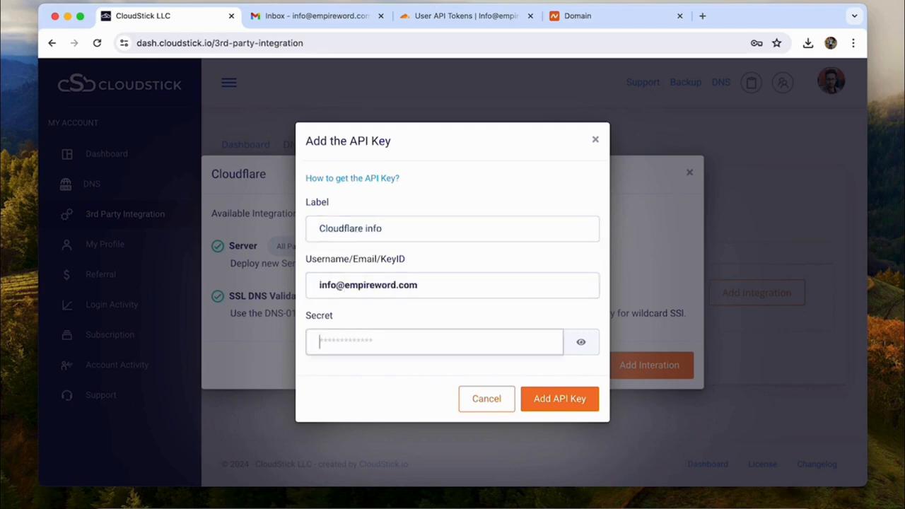
key("super+v")
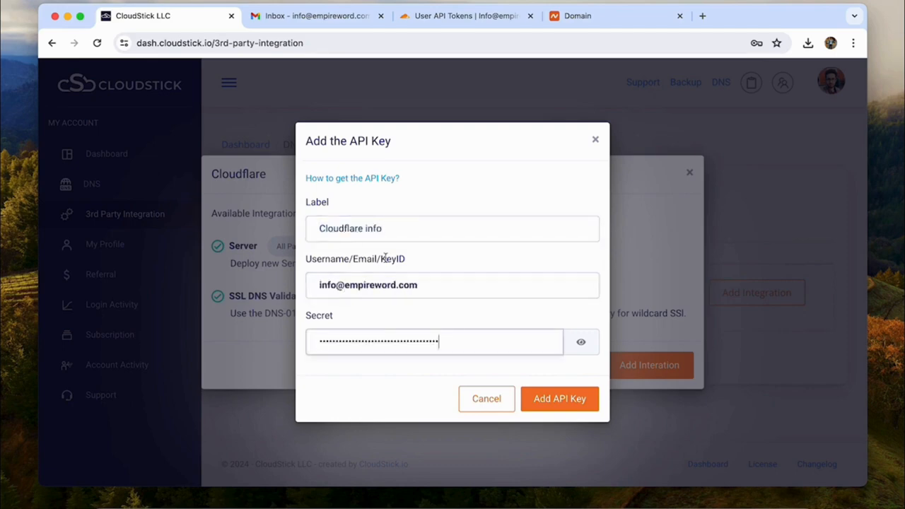
left_click(558, 403)
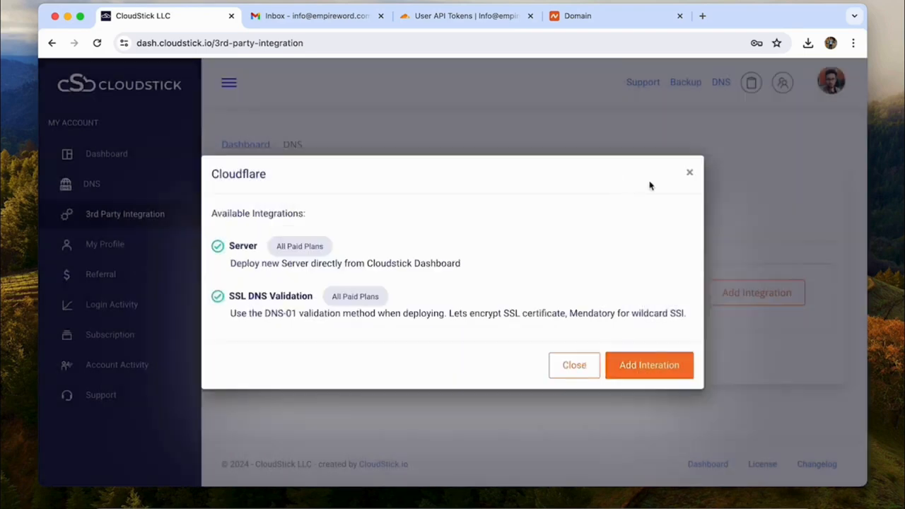
Step: Close the dialog, check Your Integrations, and return to the dashboard
left_click(691, 177)
left_click(408, 230)
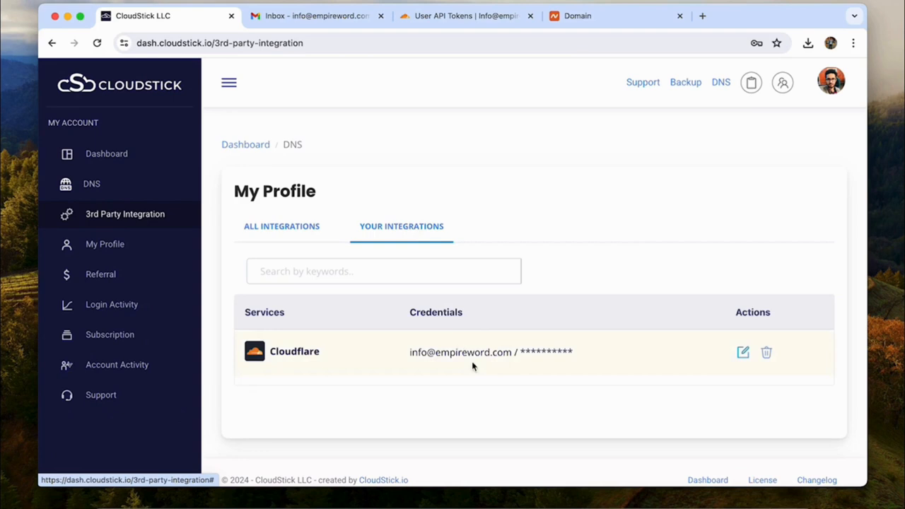
left_click(130, 157)
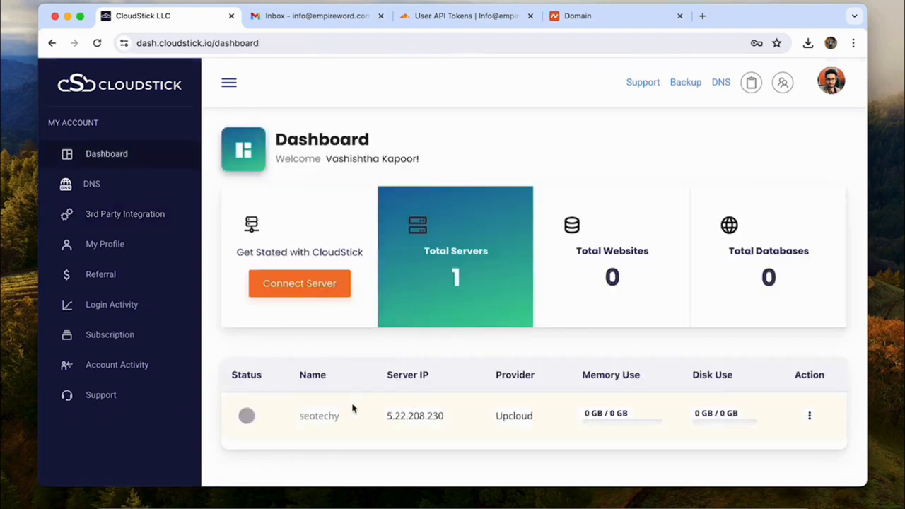
Step: From seotechy's Websites card, create an account and choose the WordPress application
left_click(319, 418)
scroll(346, 418, "down", 2)
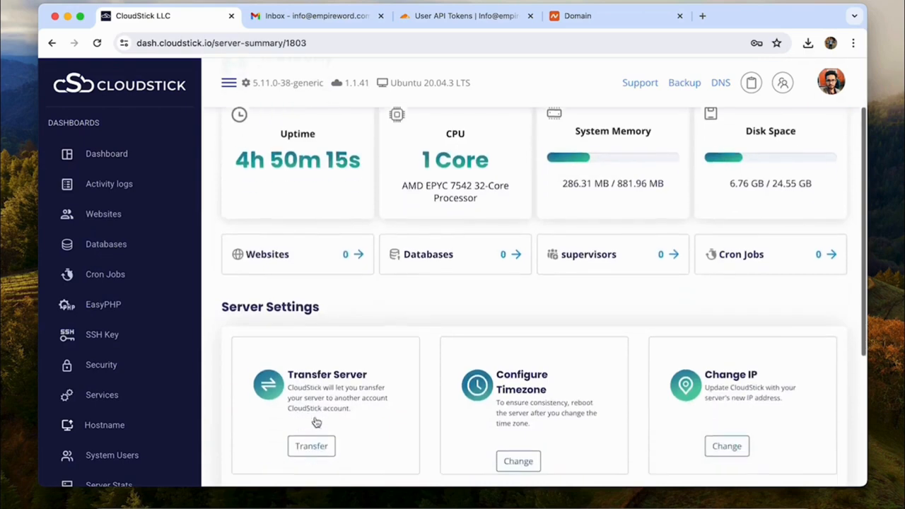
left_click(356, 246)
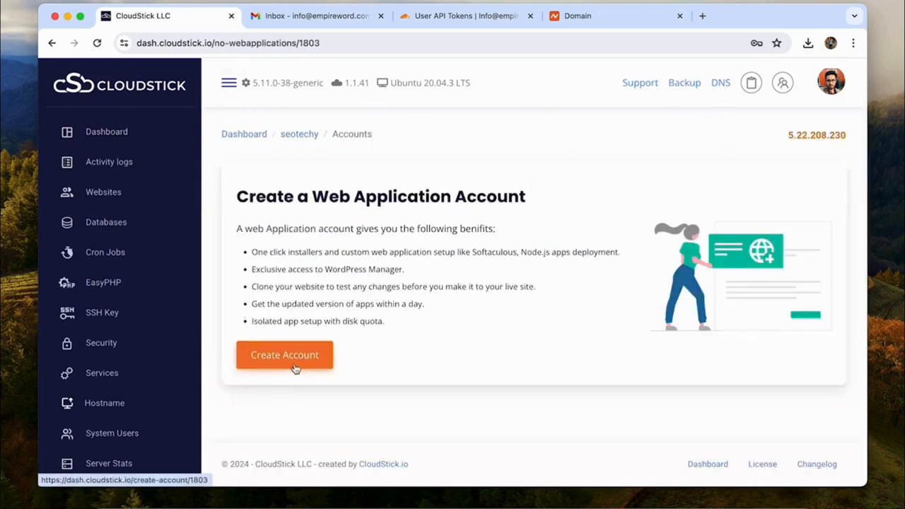
left_click(295, 362)
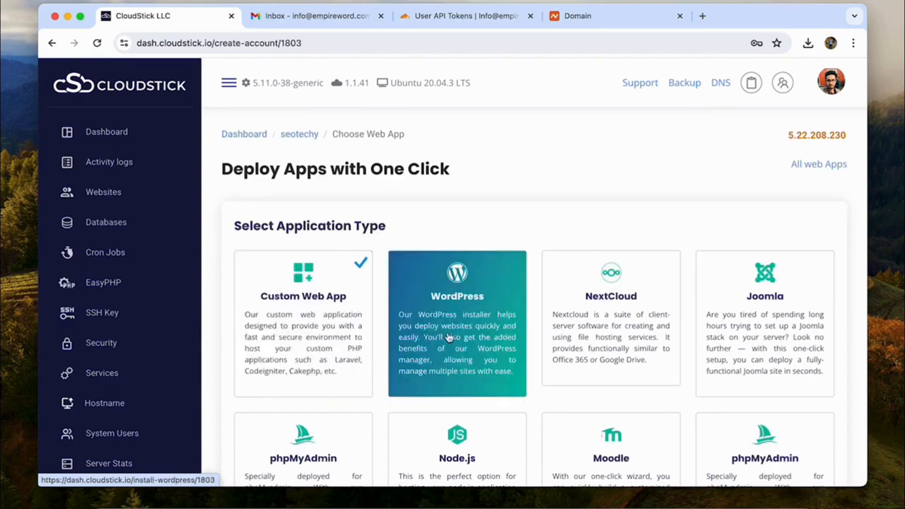
scroll(447, 337, "down", 5)
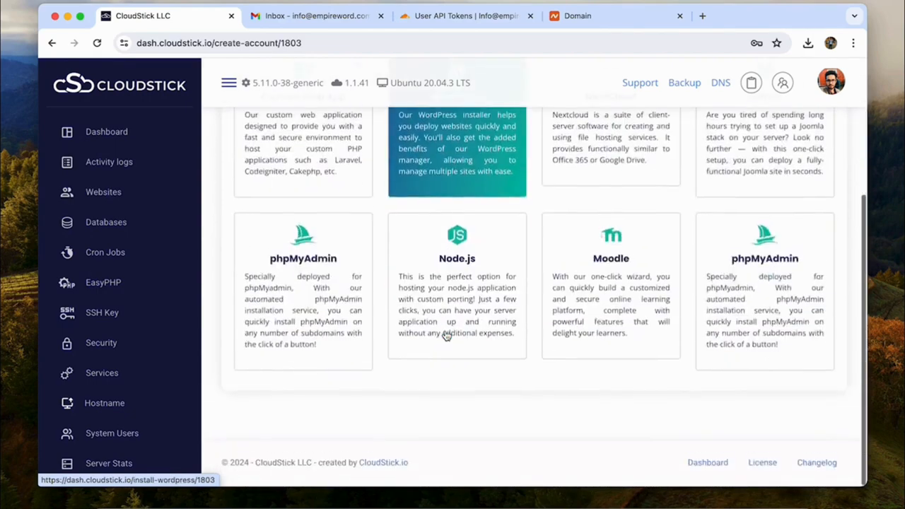
scroll(447, 333, "up", 5)
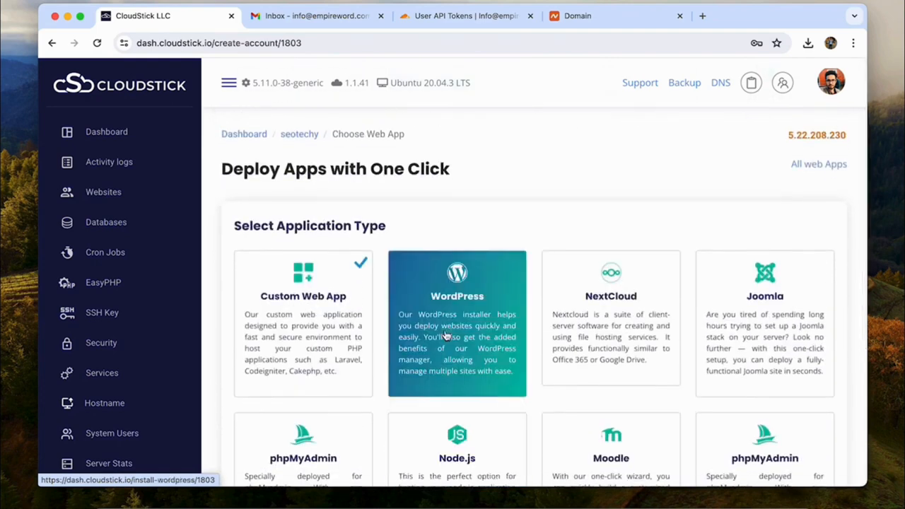
scroll(446, 337, "down", 3)
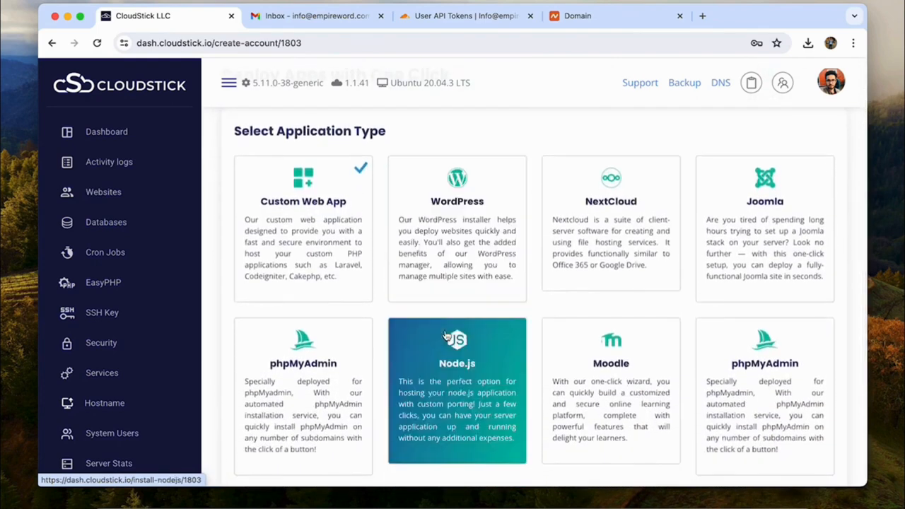
left_click(448, 244)
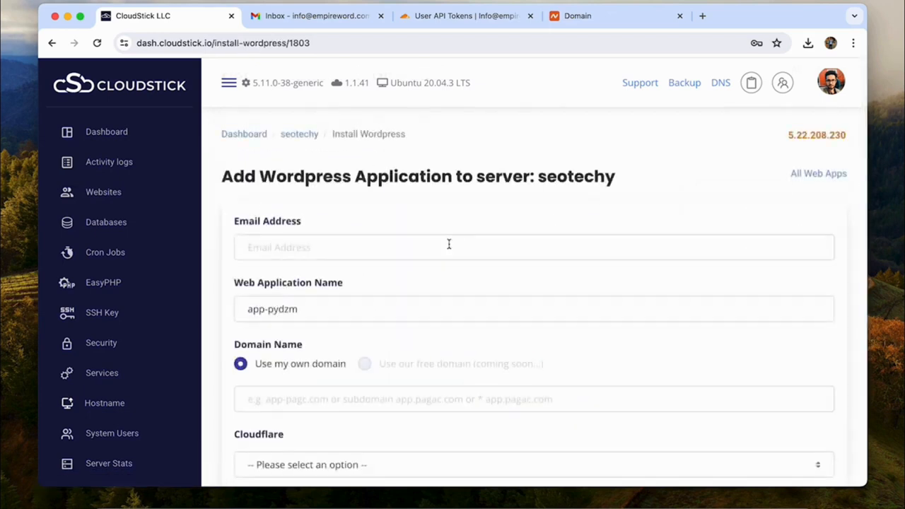
Step: Enter the e-mail, extend the app name to app-pydzm-seotechy, and set domain seotechy.com
left_click(448, 244)
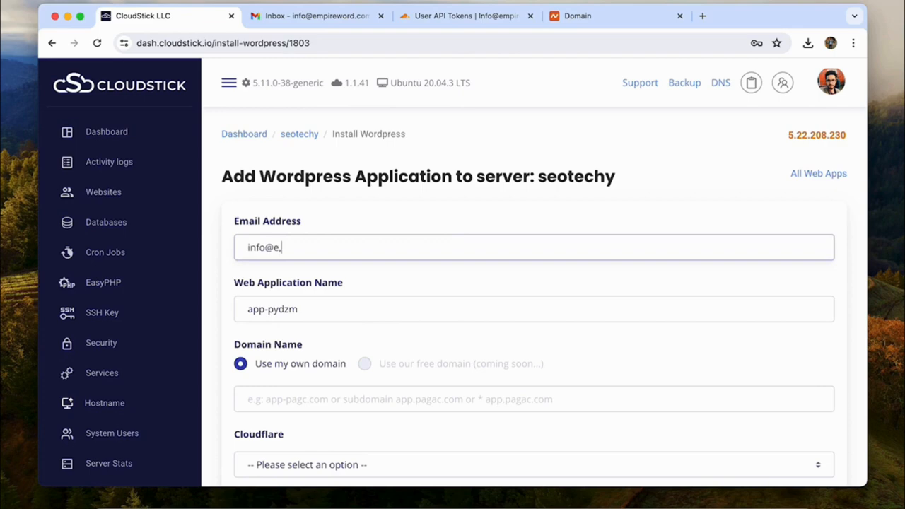
key("Tab")
left_click(384, 309)
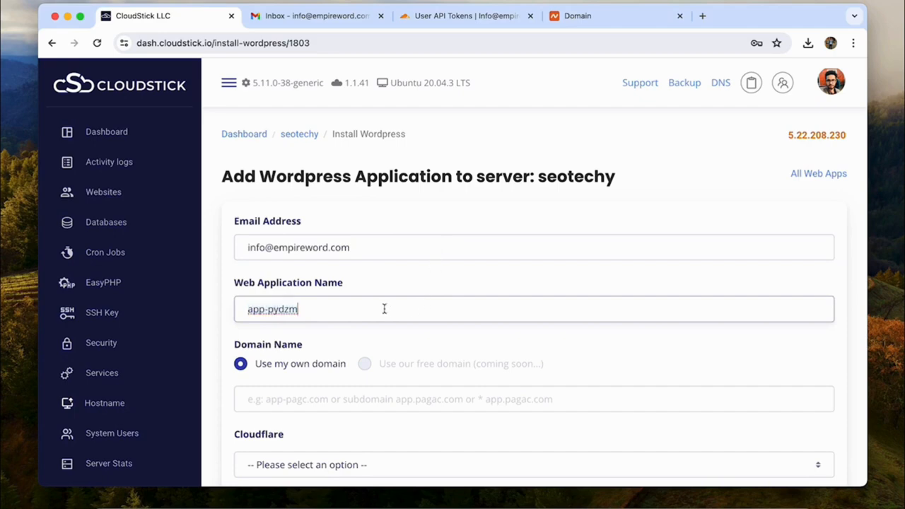
type("-seotechy")
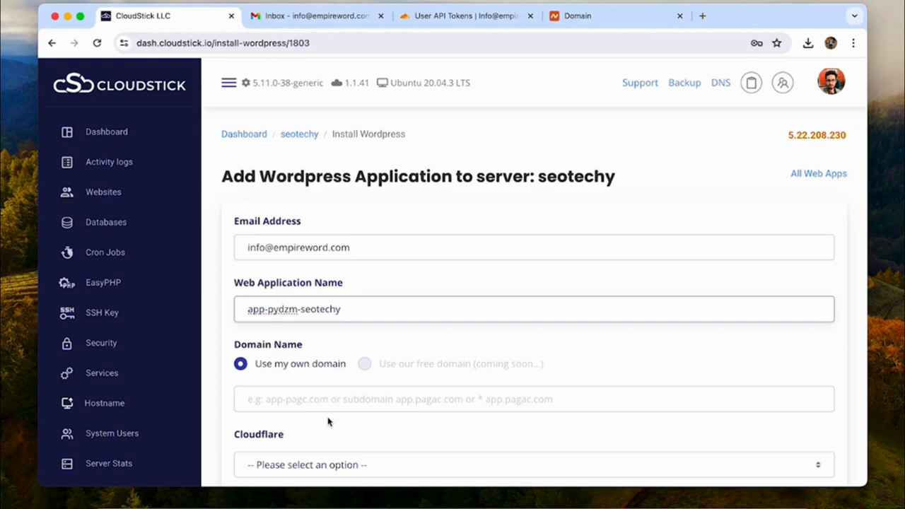
left_click(327, 400)
type("seotech")
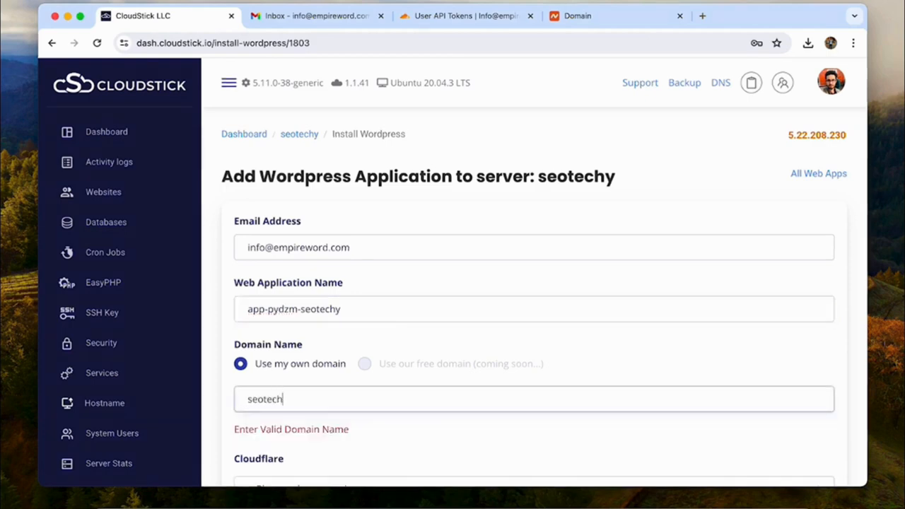
type("y.com")
Step: Select the 'Cloudflare info' account for the domain
scroll(342, 275, "down", 4)
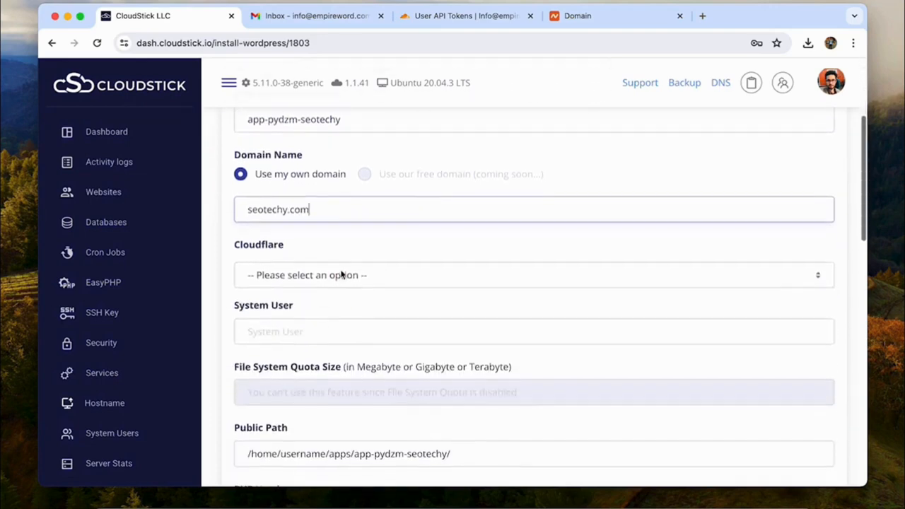
left_click(341, 275)
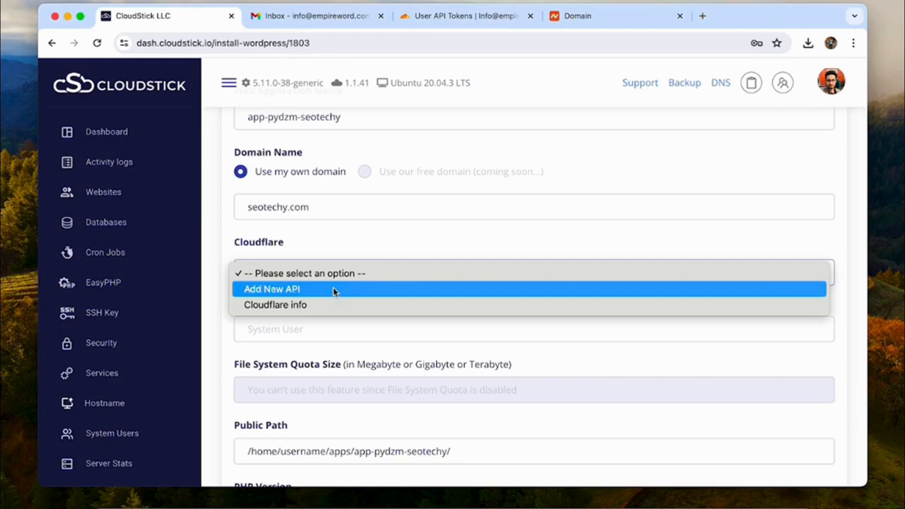
left_click(333, 287)
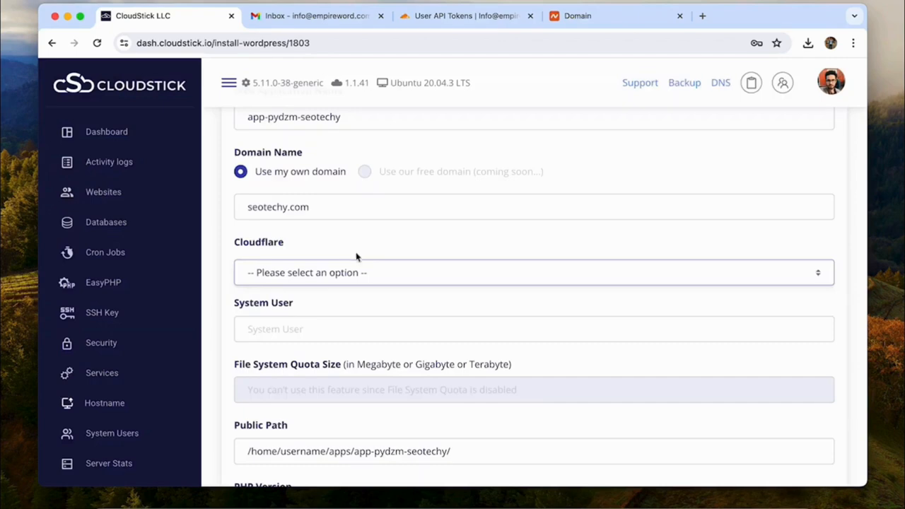
left_click(333, 269)
left_click(303, 311)
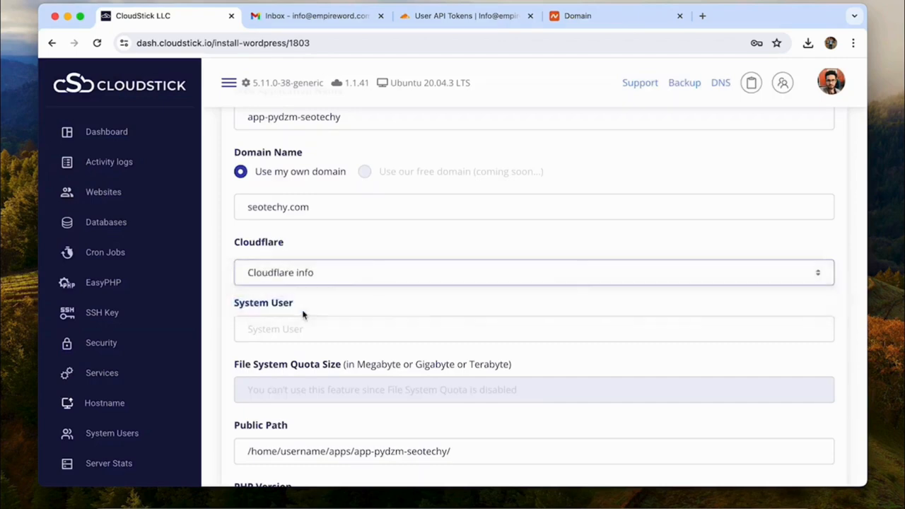
Step: Set the system user to seotechy
left_click(311, 326)
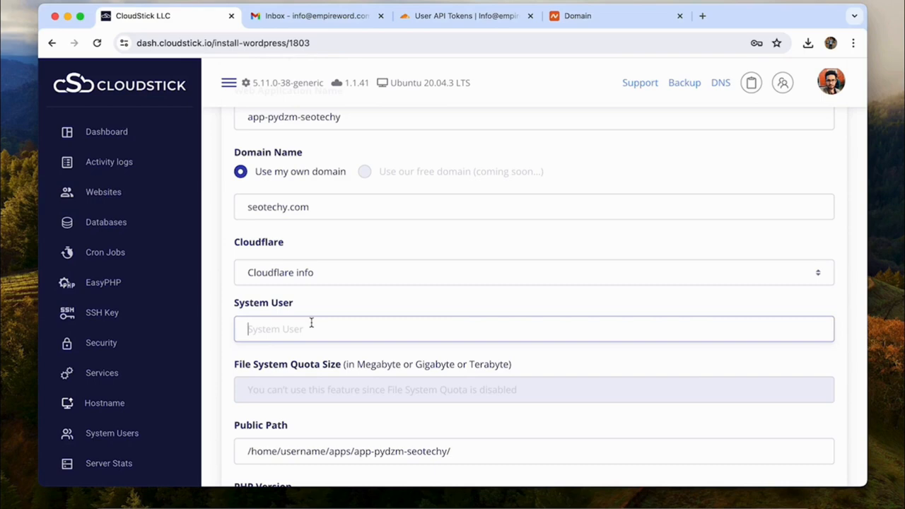
scroll(311, 323, "down", 5)
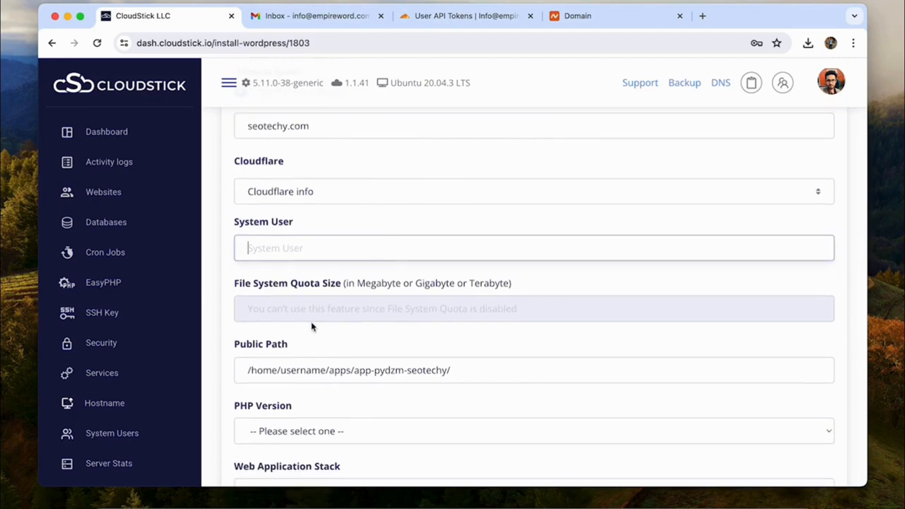
type("so")
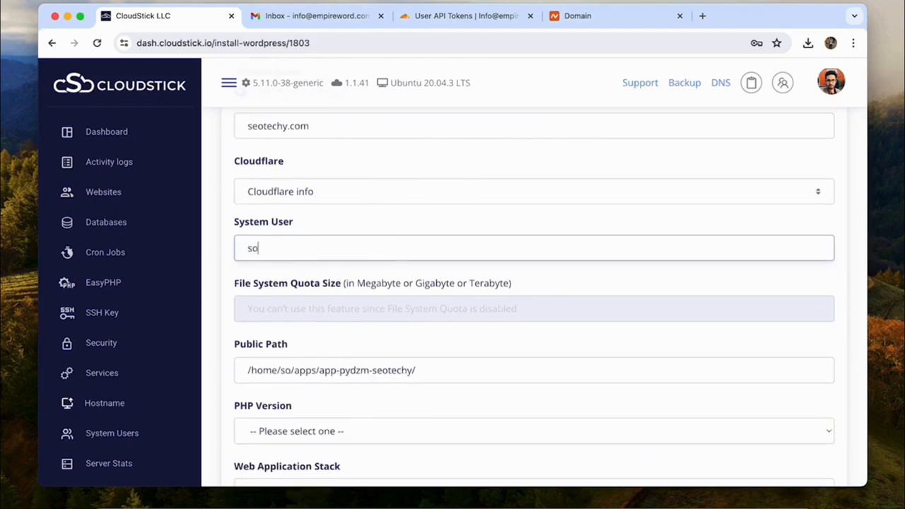
key("BackSpace")
type("eotechy")
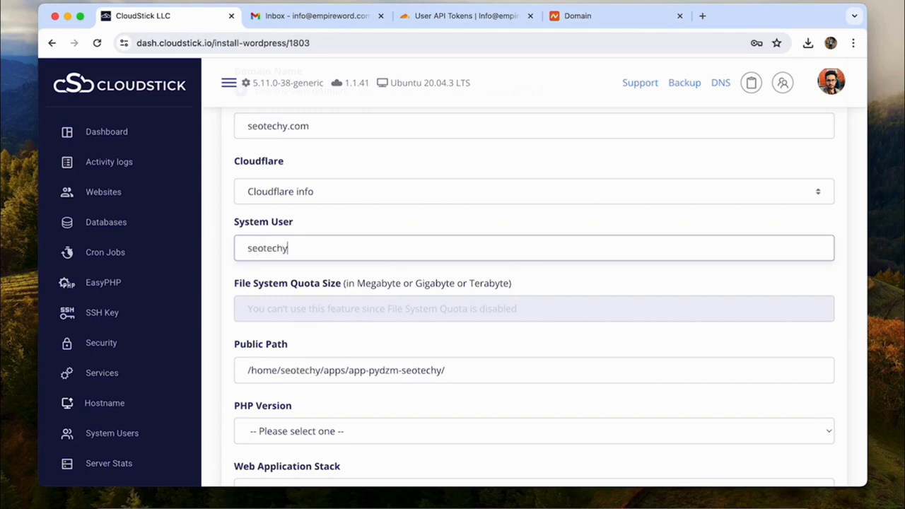
double_click(302, 372)
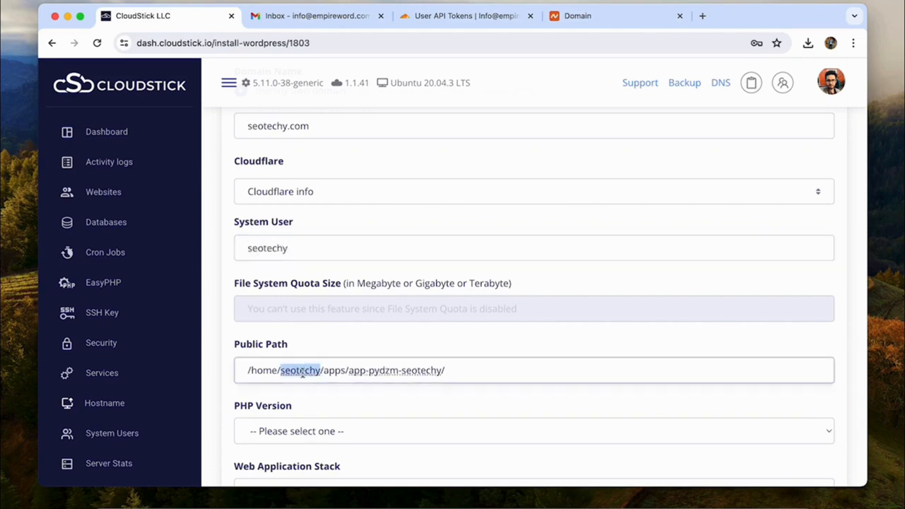
scroll(347, 371, "down", 4)
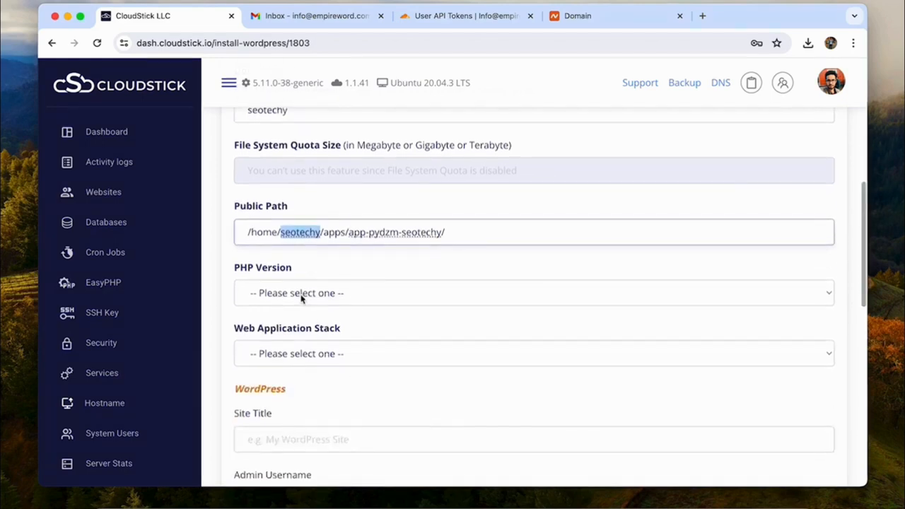
Step: Choose PHP 8.0 and the Nginx + Apache stack
left_click(300, 295)
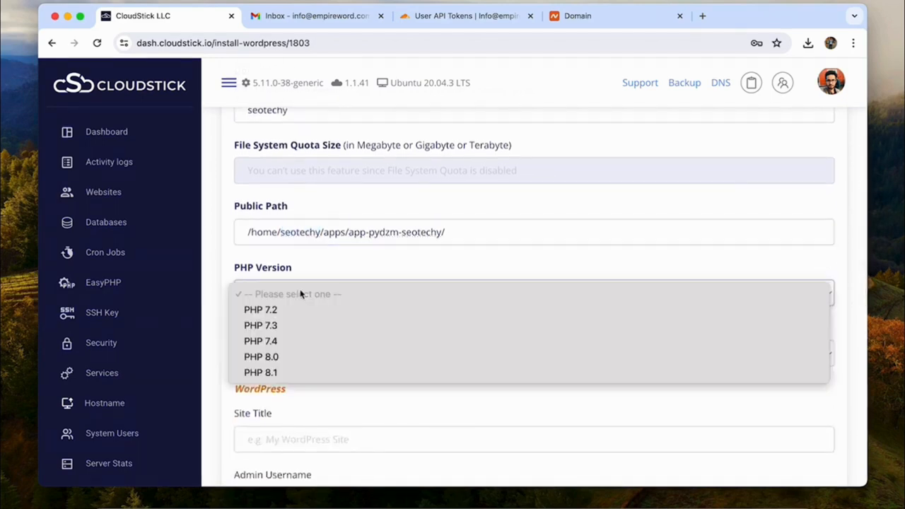
left_click(280, 362)
left_click(280, 348)
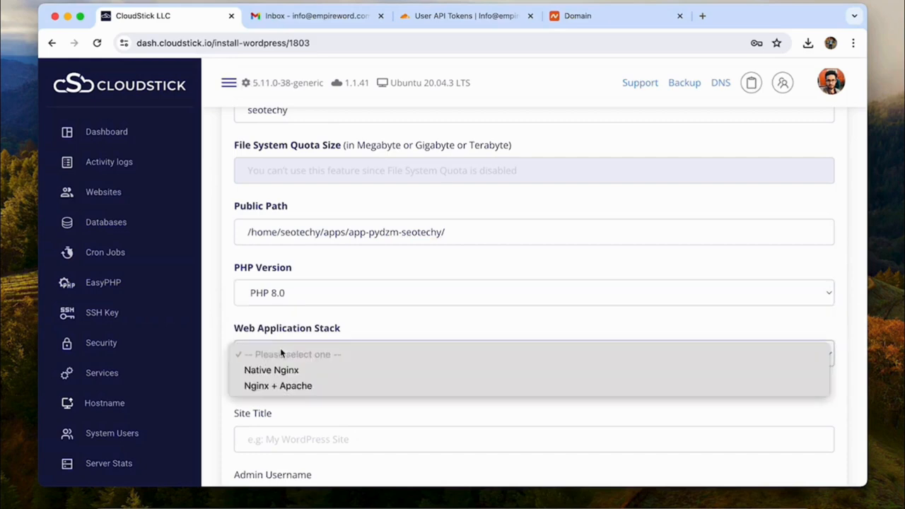
left_click(295, 393)
scroll(352, 354, "down", 5)
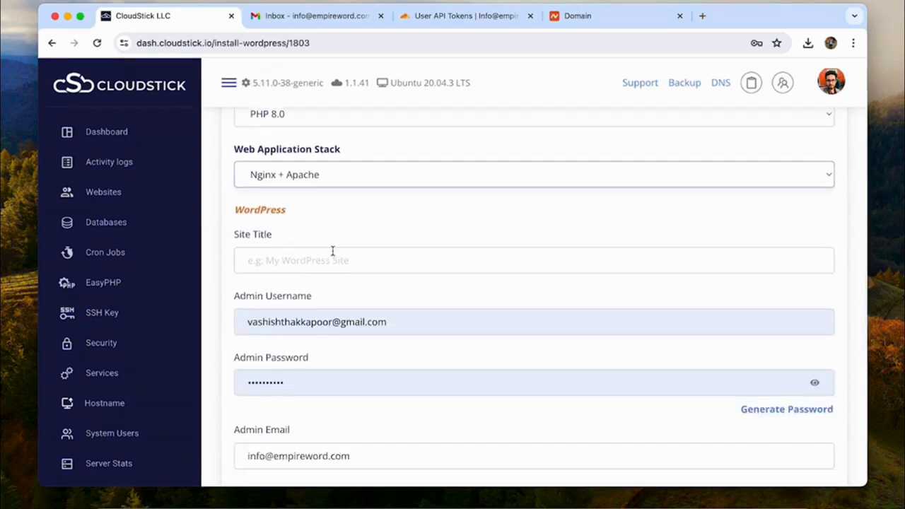
Step: Set the site title to SEOtechy and the admin username to adminseotechy
left_click(333, 258)
type("SEOtechy")
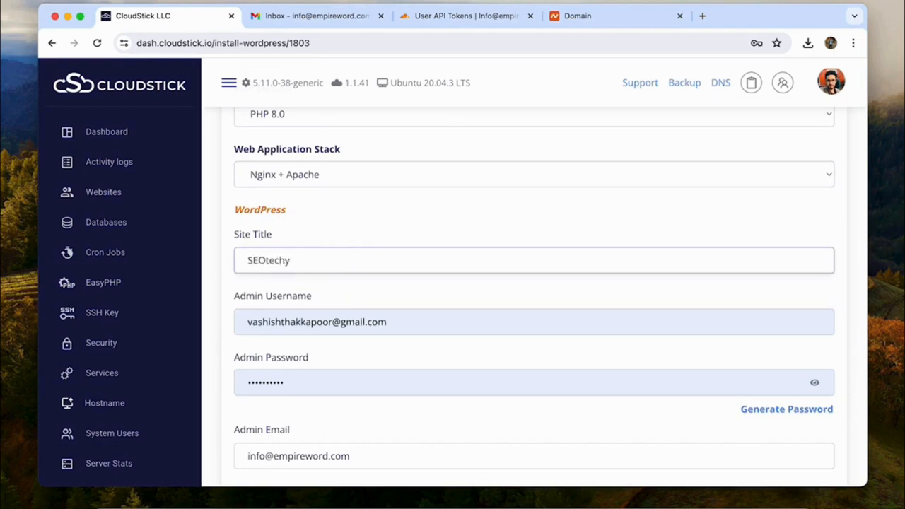
key("Tab")
type("admin")
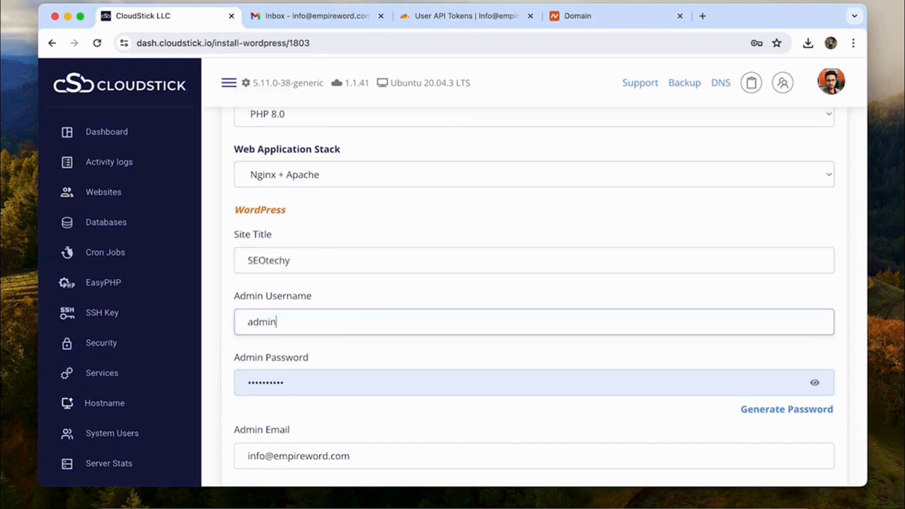
type("seotechy")
key("Tab")
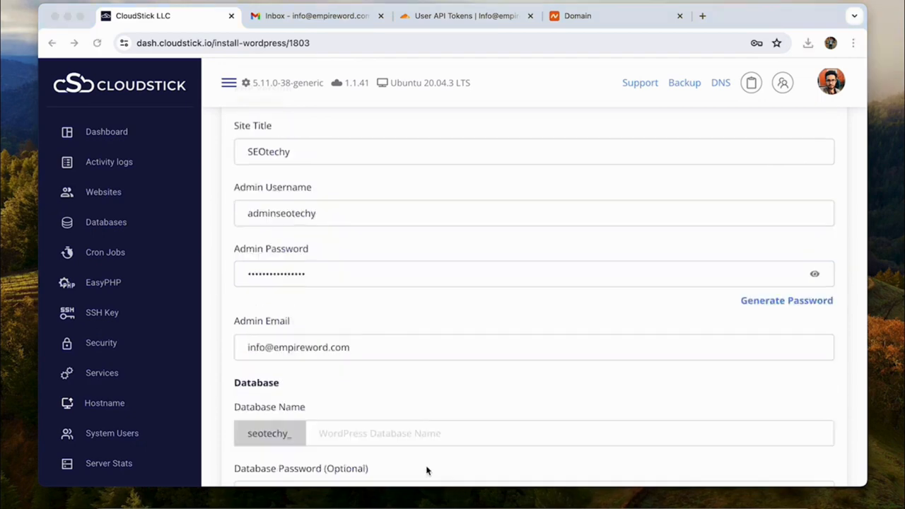
Step: Generate the database password and submit the WordPress web application
scroll(412, 329, "down", 3)
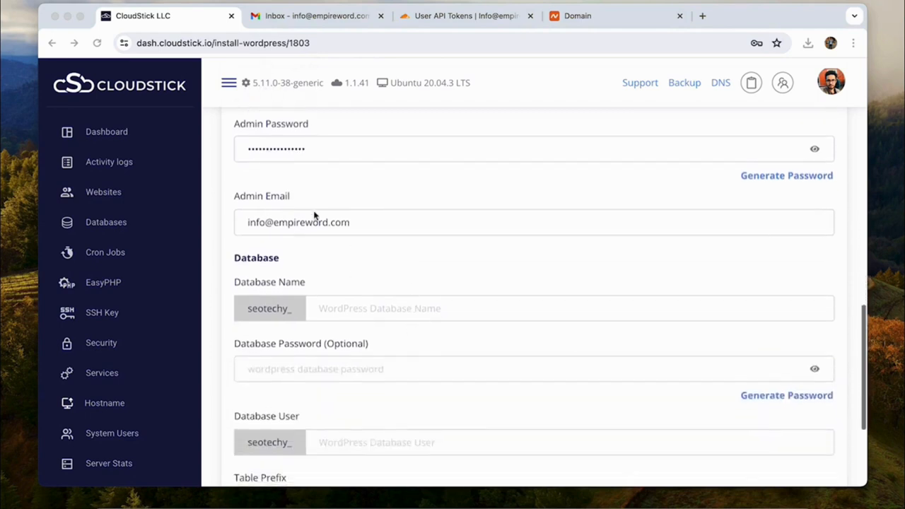
triple_click(259, 224)
scroll(325, 285, "down", 3)
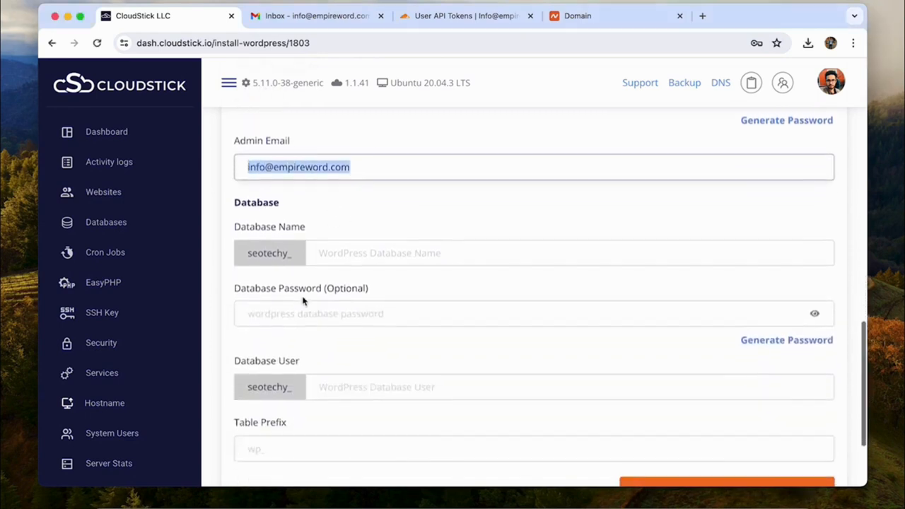
left_click(278, 201)
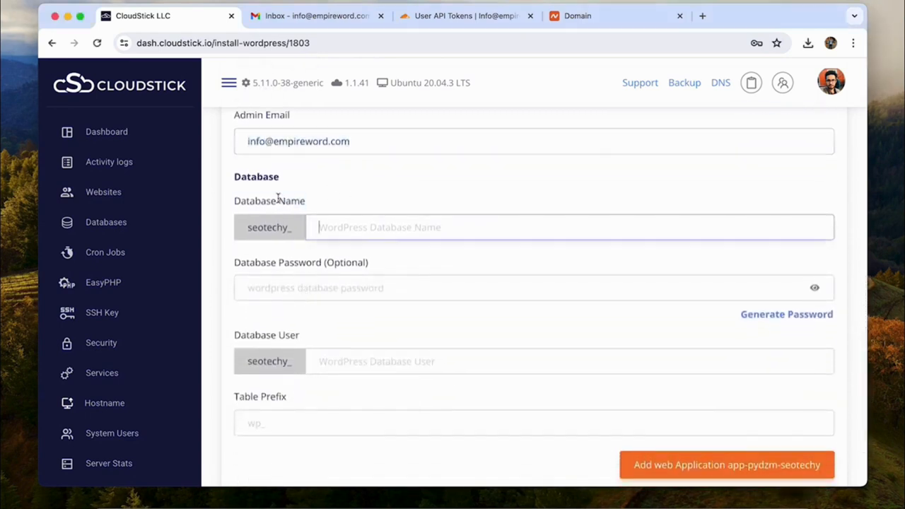
left_click(322, 270)
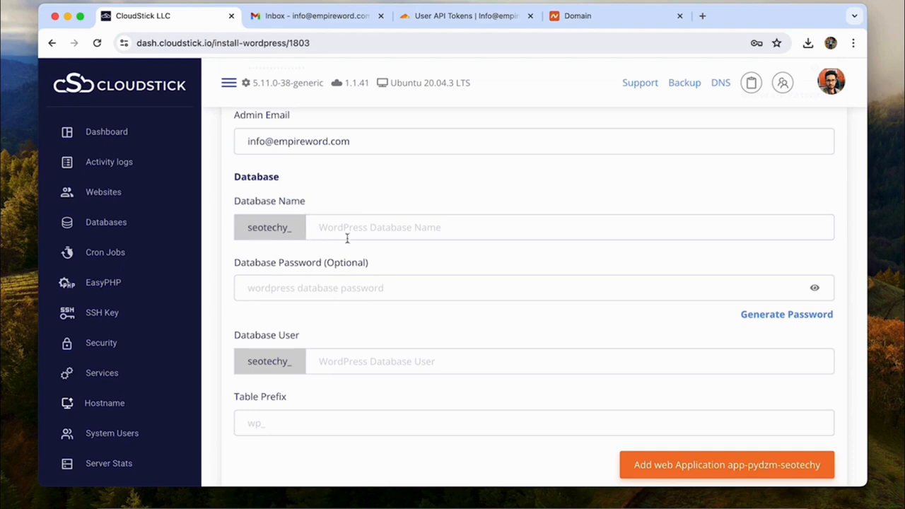
scroll(399, 337, "down", 2)
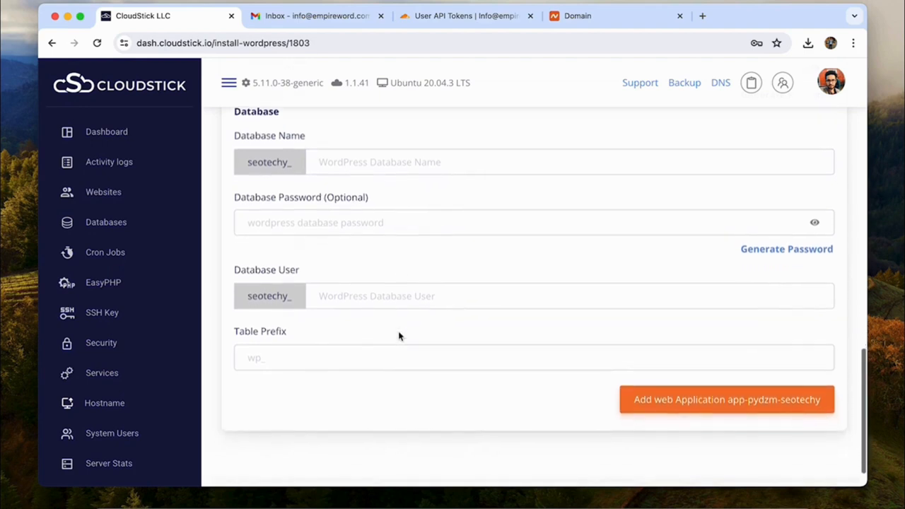
left_click(721, 431)
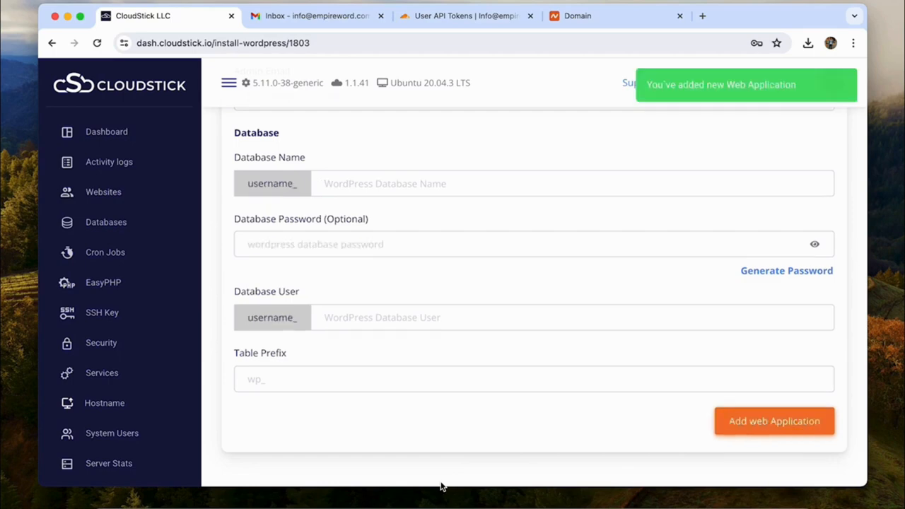
Step: Pick 'Cloudflare info' for the domain and confirm to reach the WordPress Manager
left_click(371, 334)
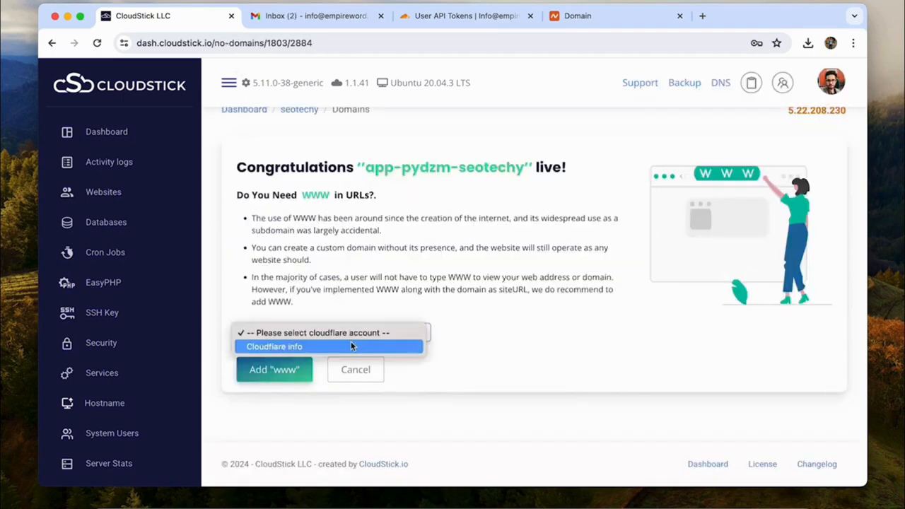
left_click(351, 346)
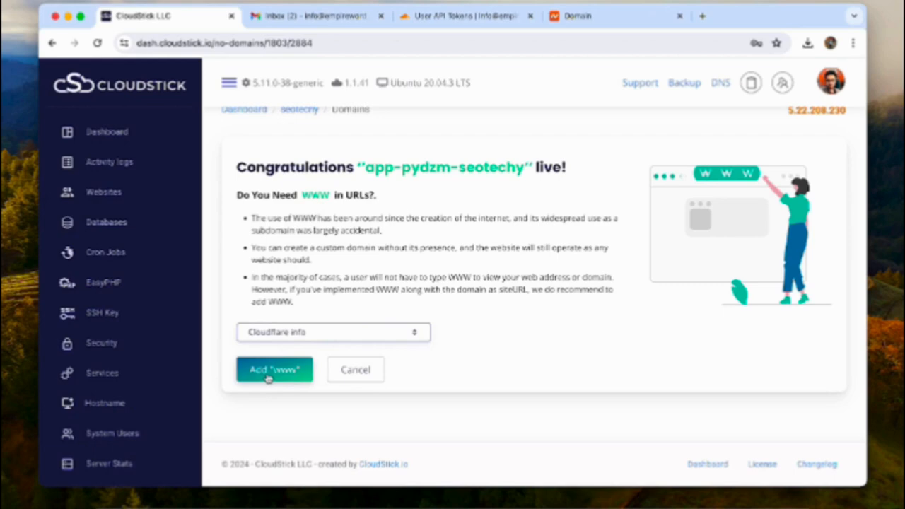
left_click(361, 371)
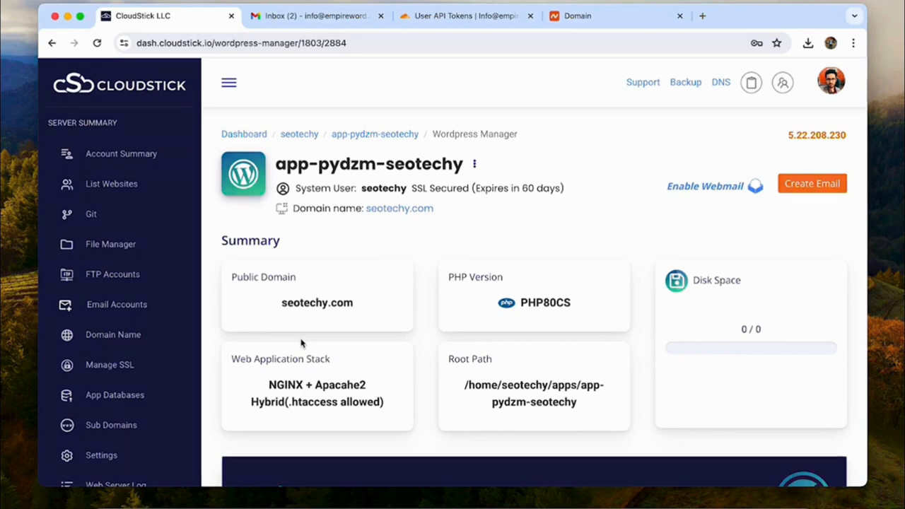
Step: In Gmail, read CloudStick's 'app-pydzm-seotechy has been created' email to find the Cloudflare nameservers
left_click(317, 16)
left_click(364, 176)
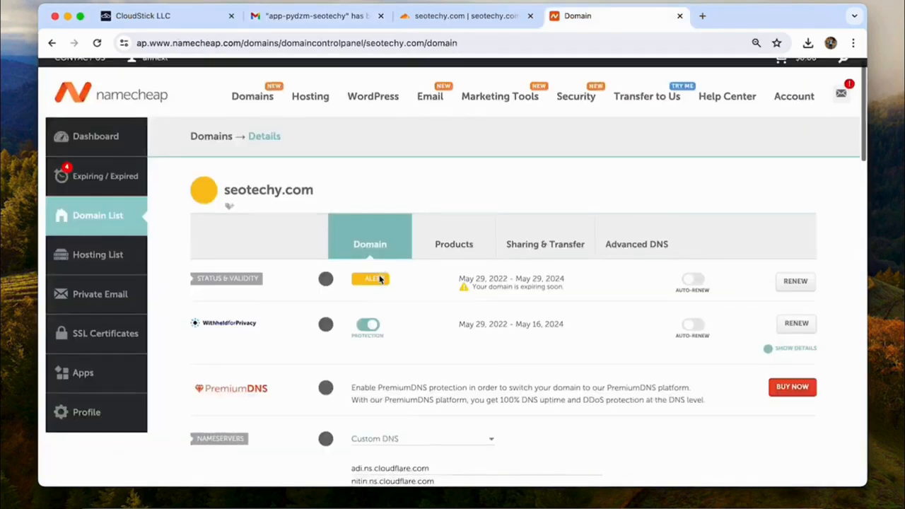
scroll(394, 158, "down", 4)
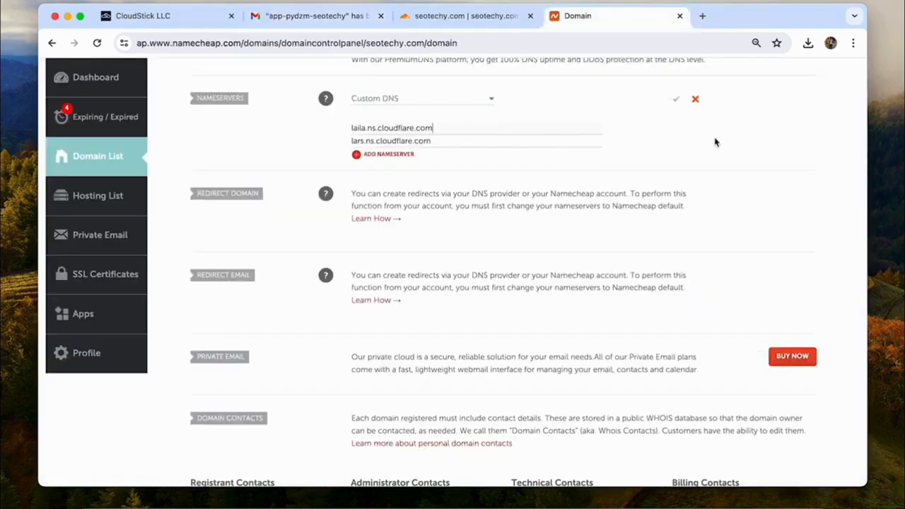
Step: Save laila.ns.cloudflare.com and lars.ns.cloudflare.com as seotechy.com's Custom DNS nameservers in Namecheap
left_click(679, 101)
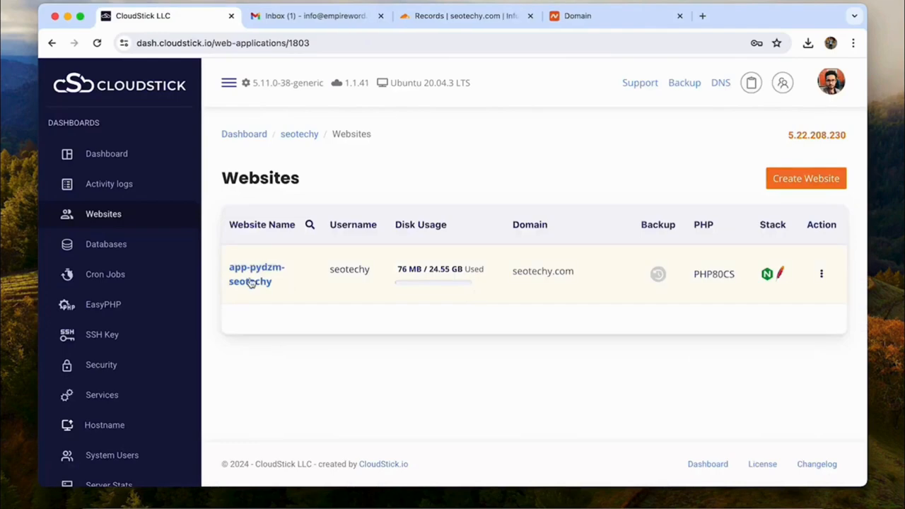
left_click(259, 283)
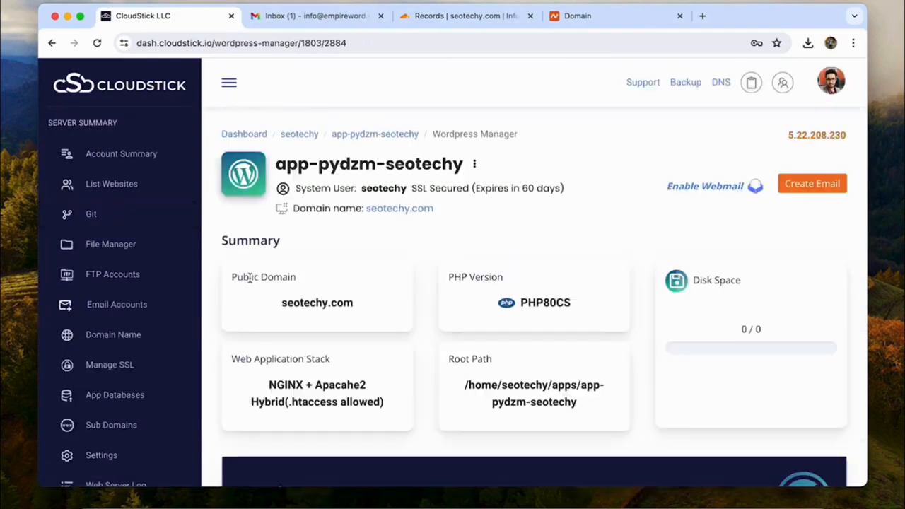
scroll(251, 278, "down", 5)
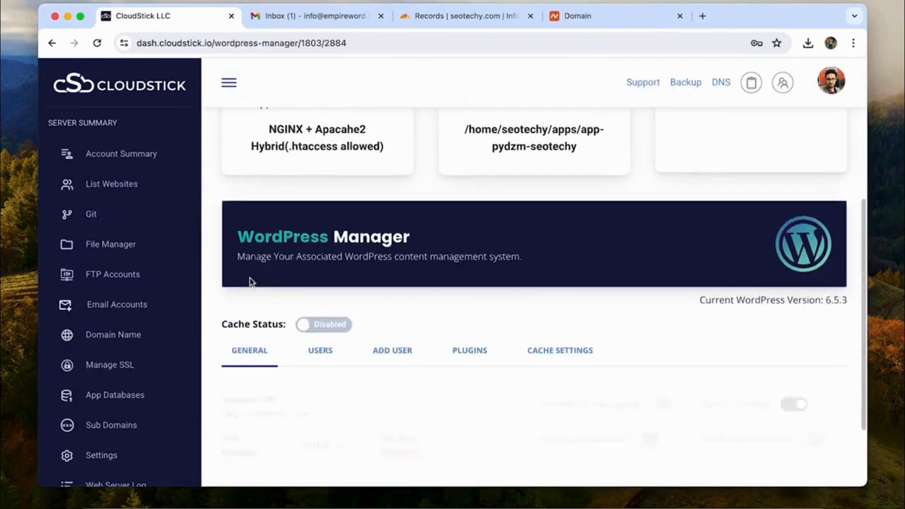
scroll(249, 281, "down", 3)
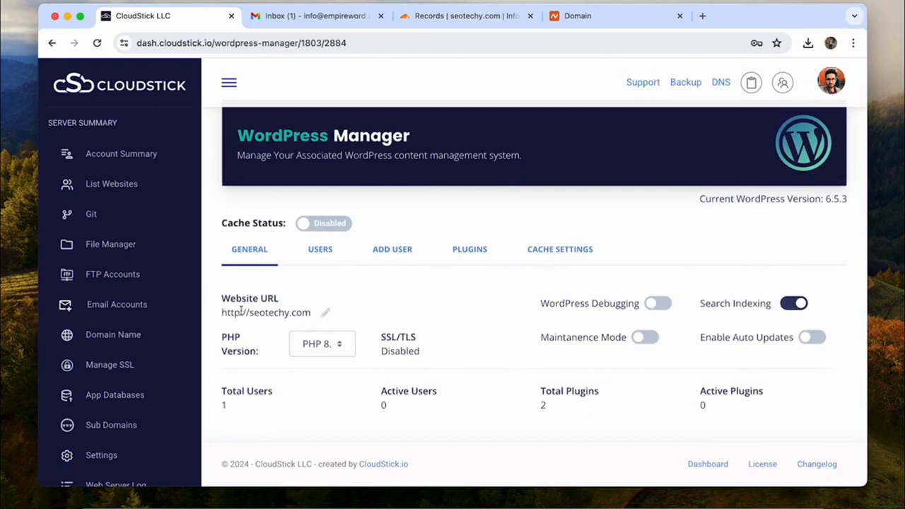
left_click(325, 314)
left_click(249, 314)
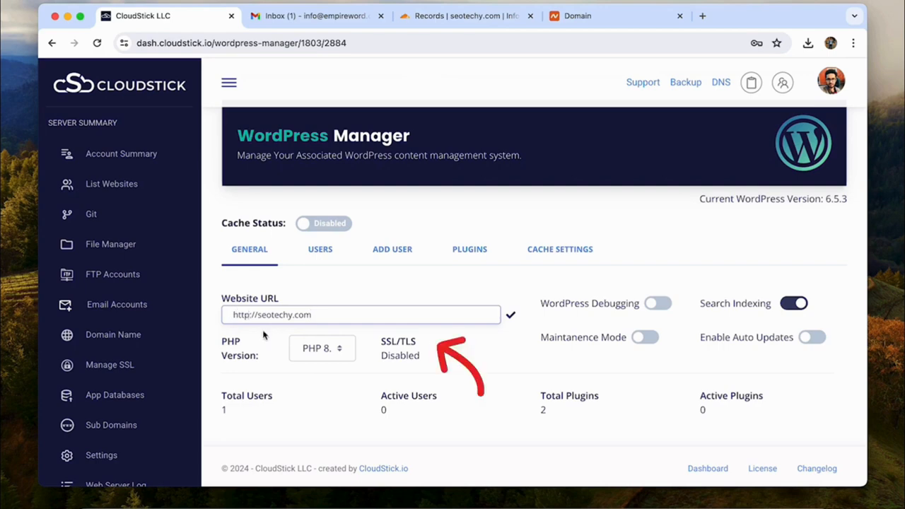
type("s")
left_click(510, 315)
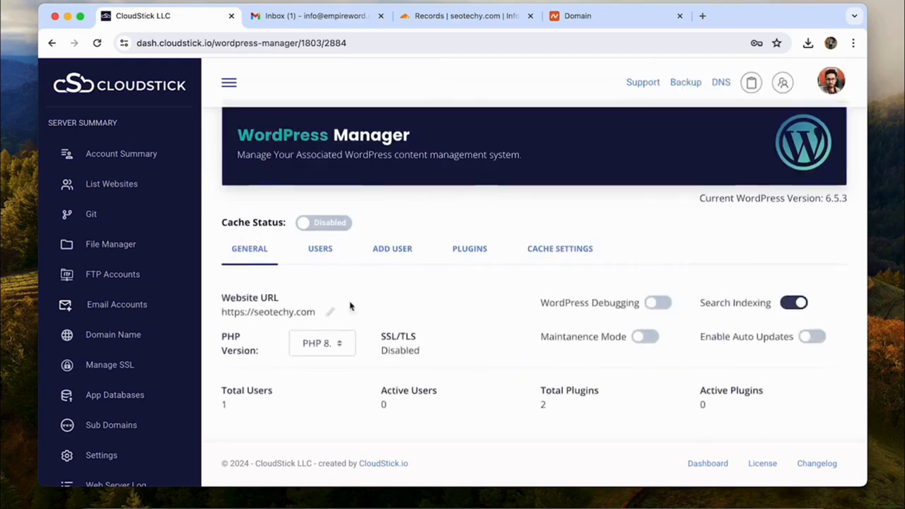
Step: Turn WordPress debugging on and search indexing off, then list the site's users
left_click(660, 307)
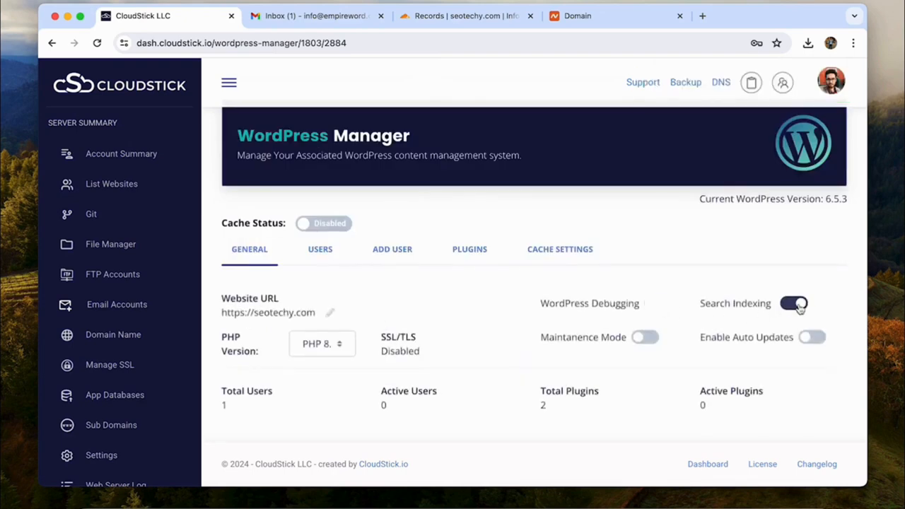
left_click(796, 304)
left_click(793, 306)
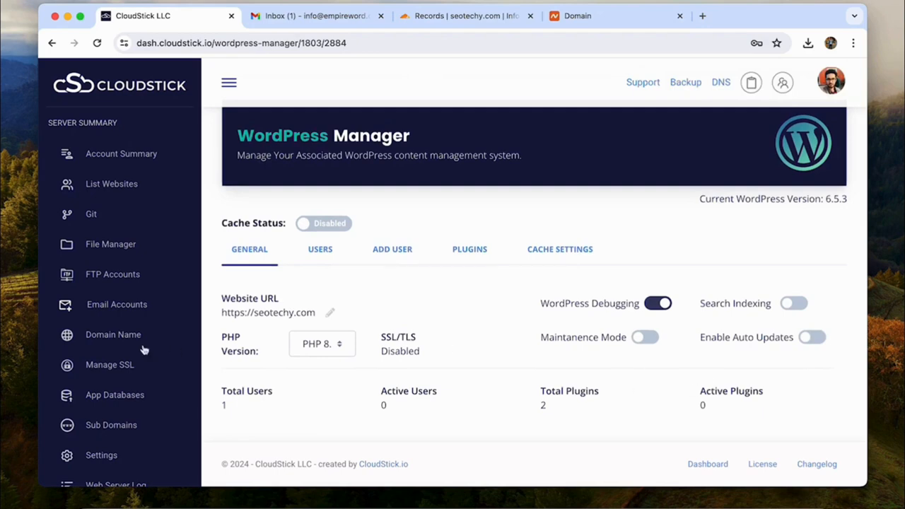
left_click(323, 248)
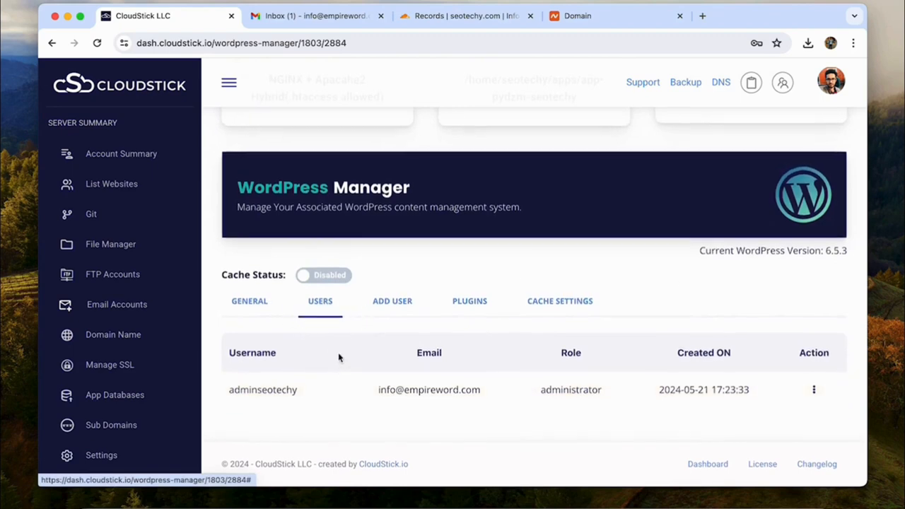
Step: Add a WordPress user 'editor' with the Editor role, the user's email and a pasted password
left_click(393, 301)
scroll(327, 162, "down", 3)
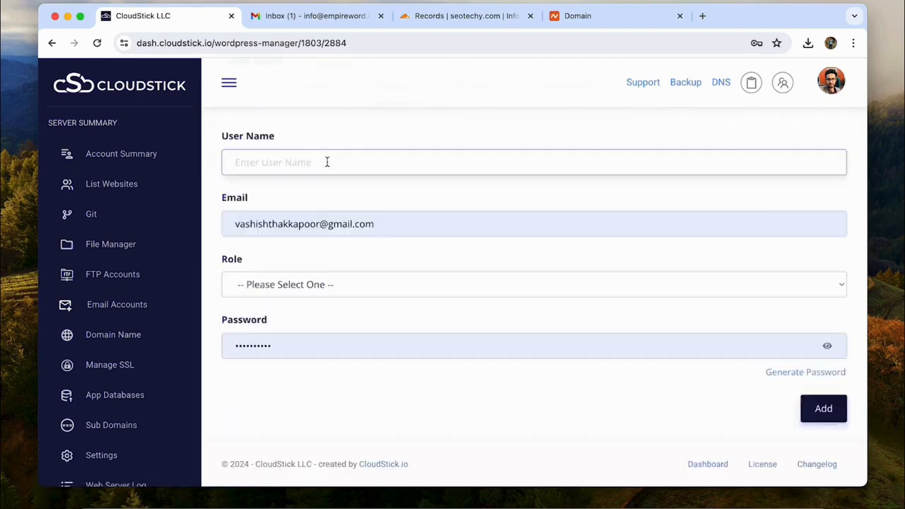
left_click(327, 162)
type("editor")
key("Tab")
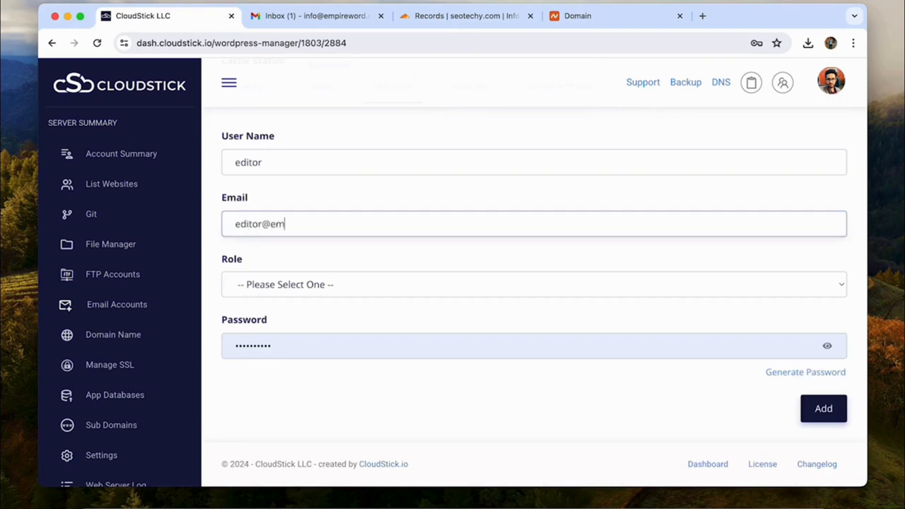
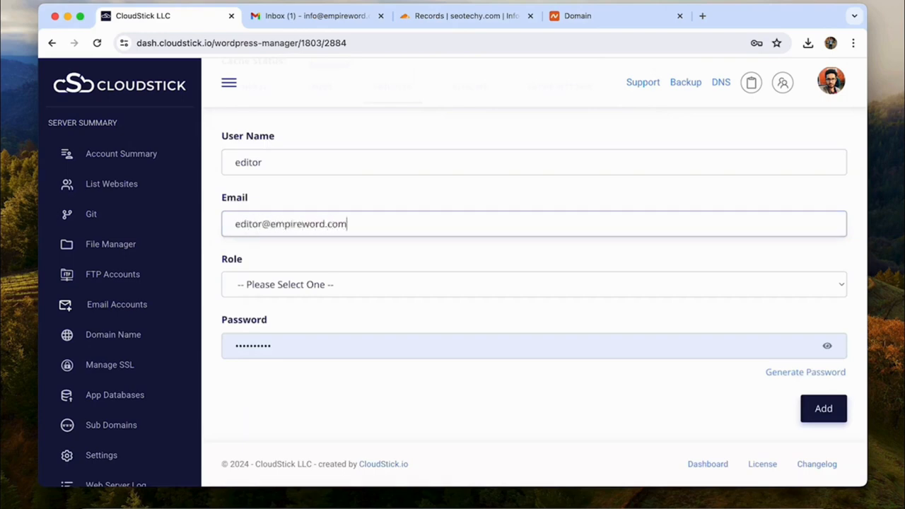
left_click(310, 287)
left_click(281, 348)
left_click(263, 346)
key("super+v")
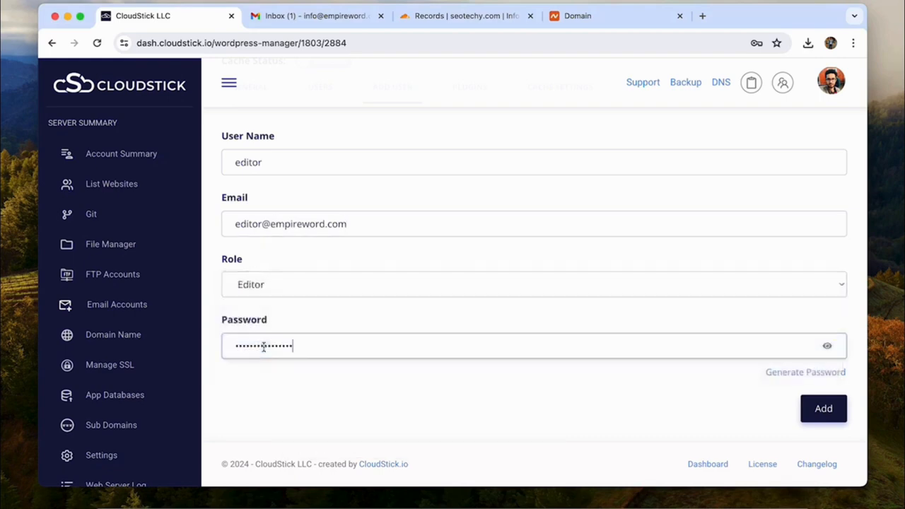
left_click(824, 409)
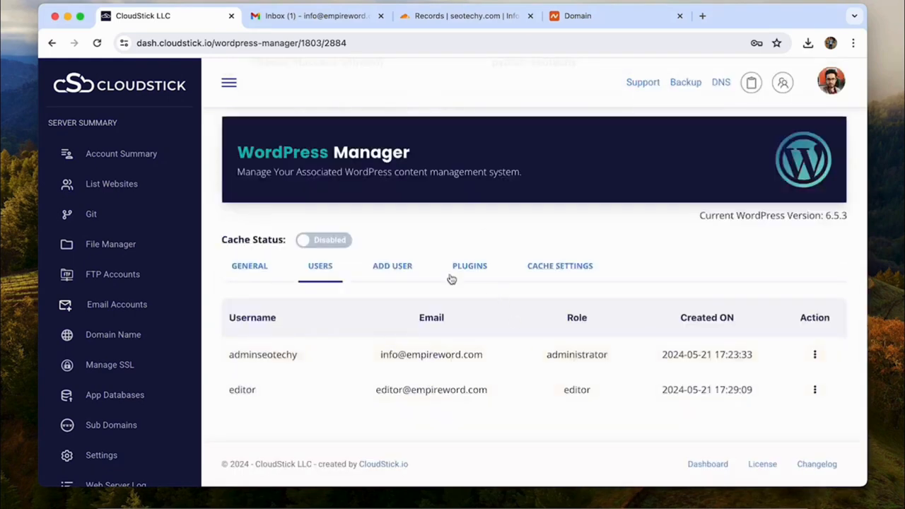
Step: Show the site's installed plugins, akismet 5.3.2 and hello 1.7.2
left_click(464, 266)
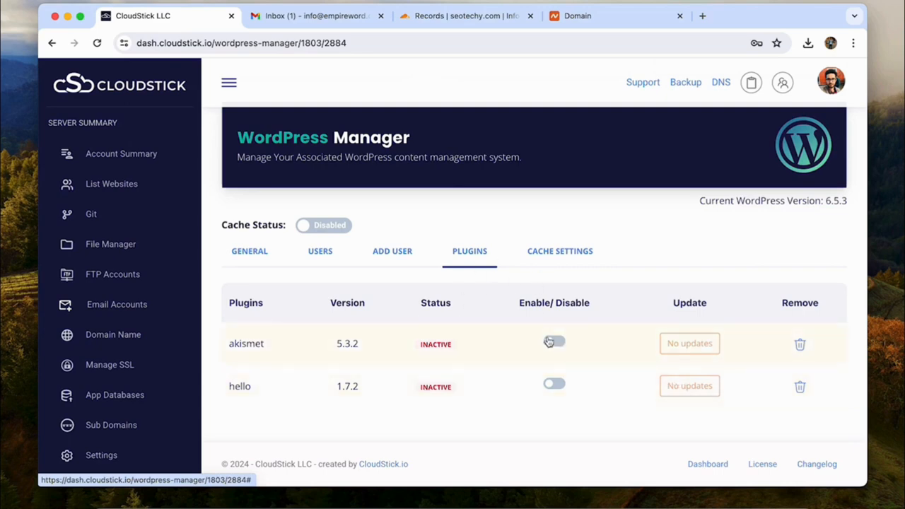
triple_click(560, 251)
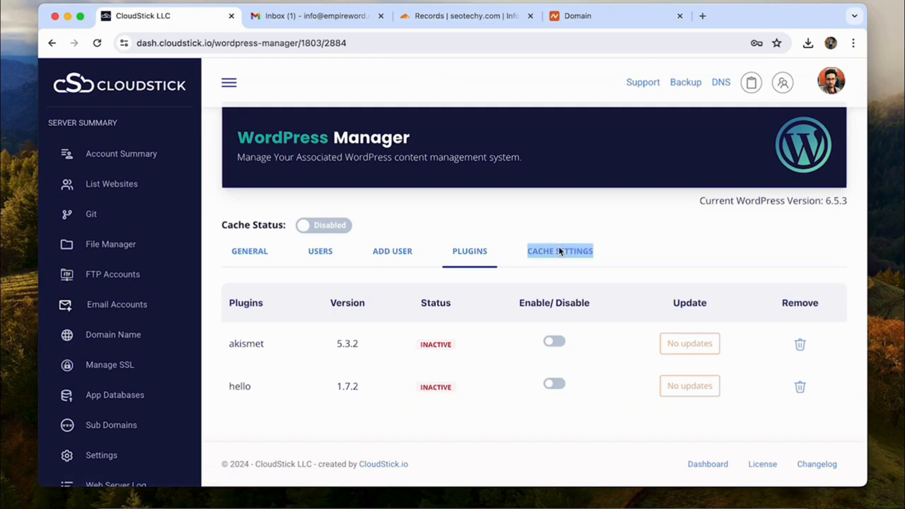
left_click(536, 253)
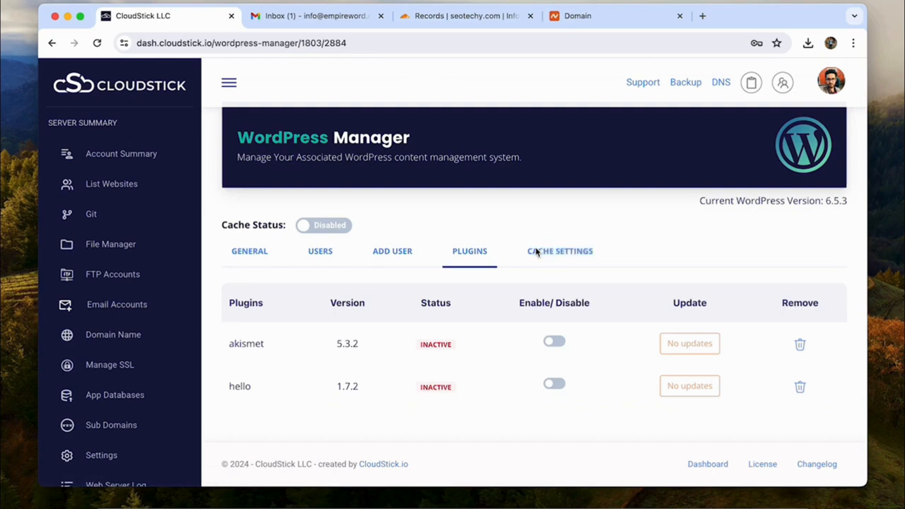
Step: Enable caching for the site and bring up its NGINX cache settings
left_click(326, 226)
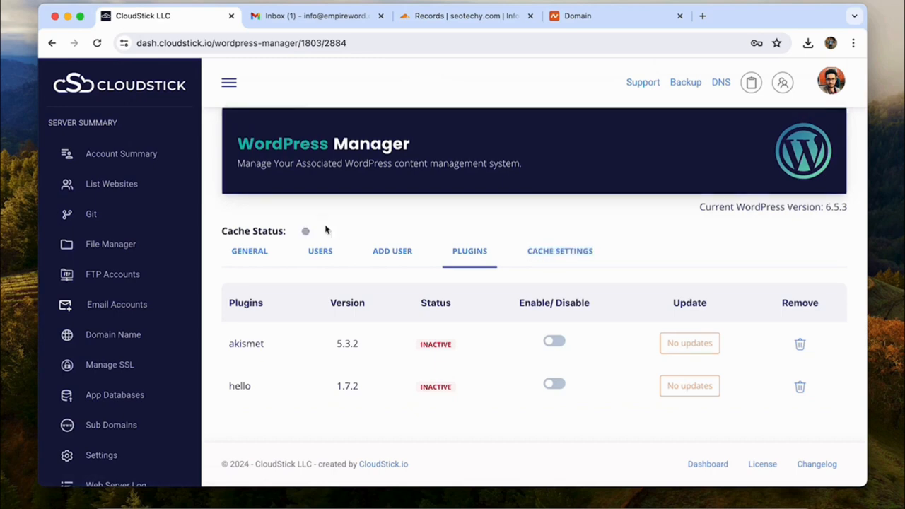
left_click(567, 258)
scroll(441, 310, "down", 5)
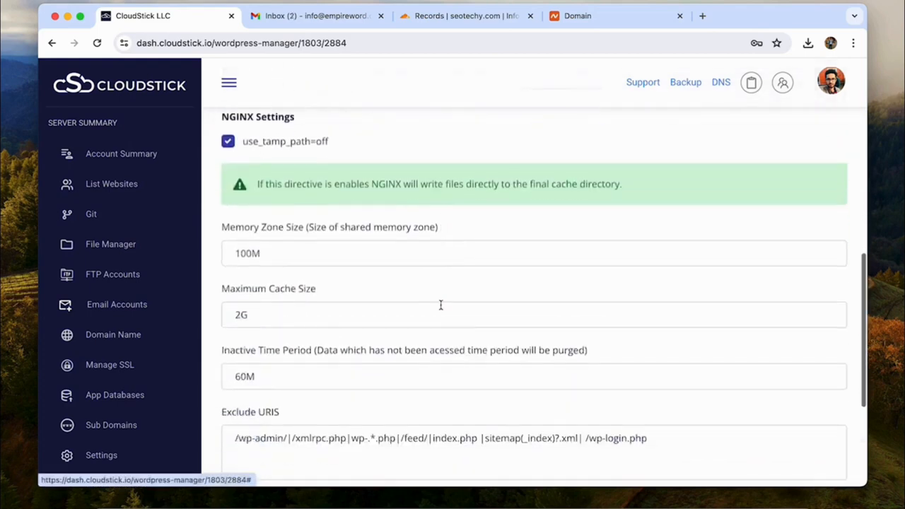
scroll(442, 309, "up", 2)
scroll(442, 309, "up", 2)
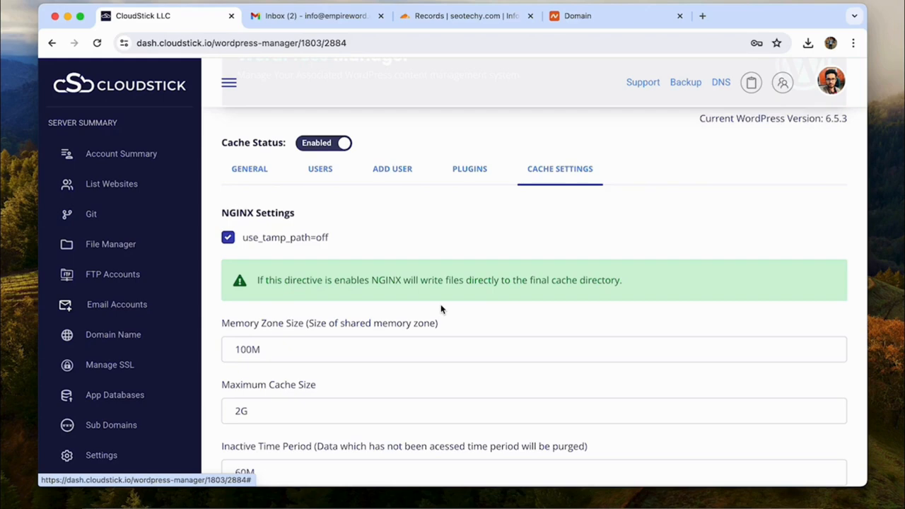
scroll(441, 309, "down", 3)
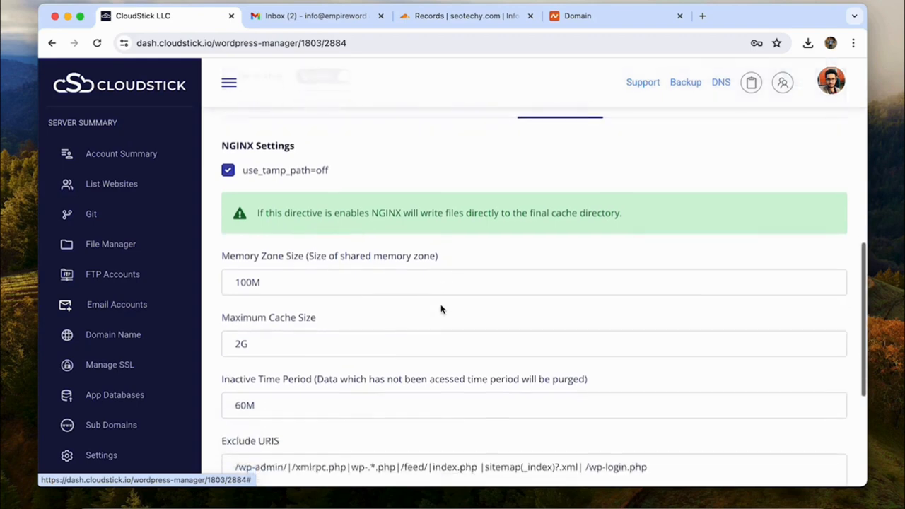
scroll(326, 345, "down", 1)
Step: Append /homepage/ to the Exclude URIS list and update the cache settings
left_click_drag(236, 374, 291, 374)
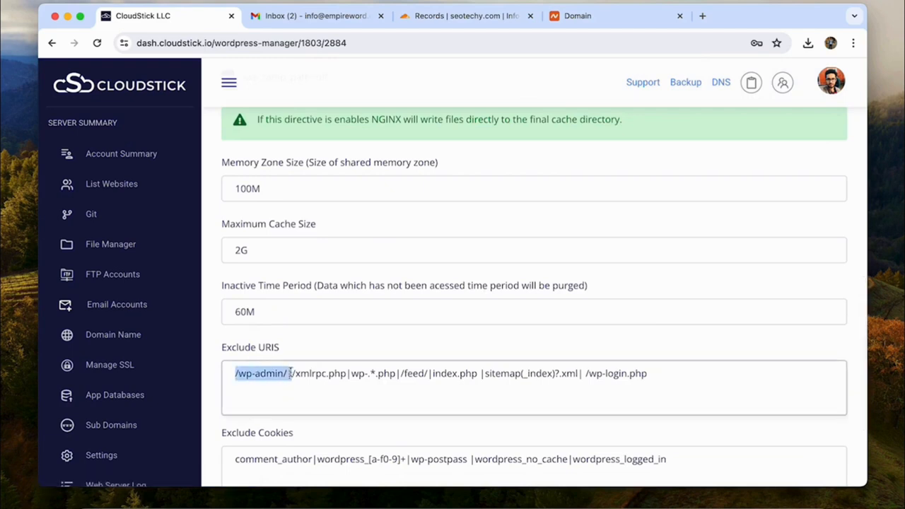
left_click(334, 375)
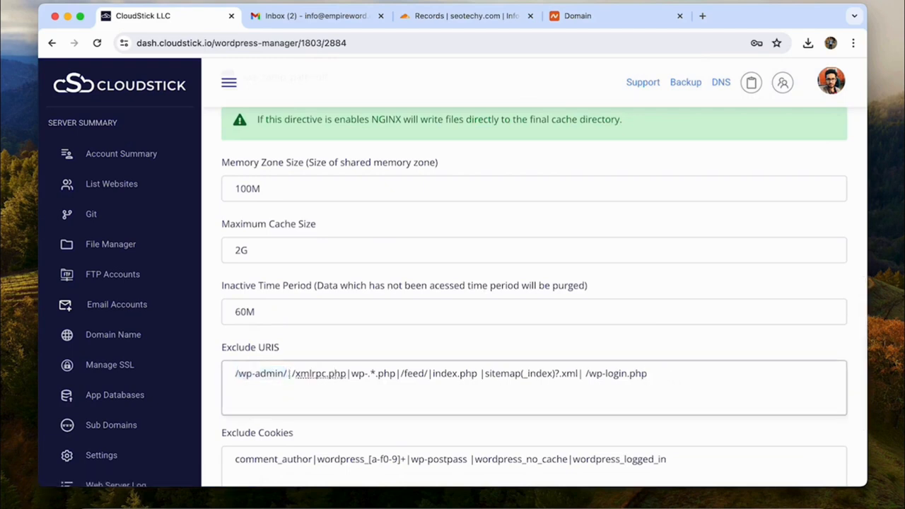
type("mepage")
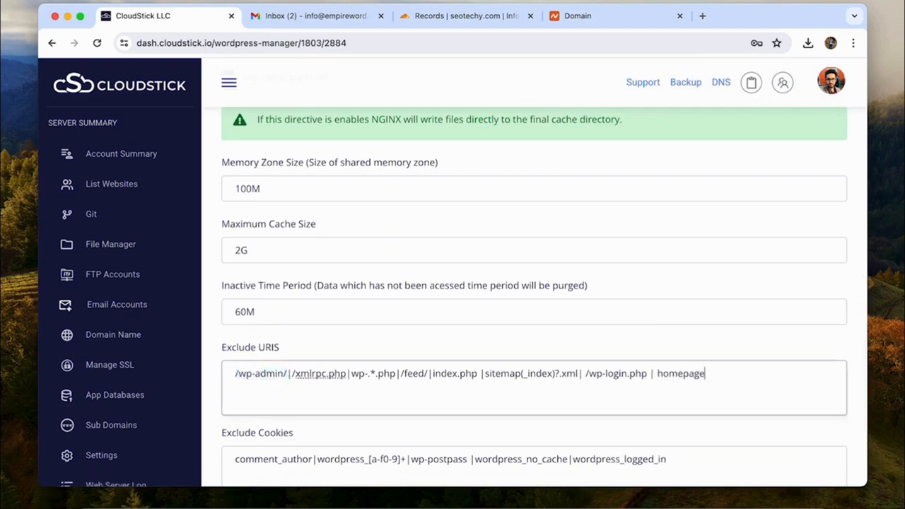
left_click(658, 374)
type("/ |")
scroll(730, 366, "down", 3)
left_click(815, 405)
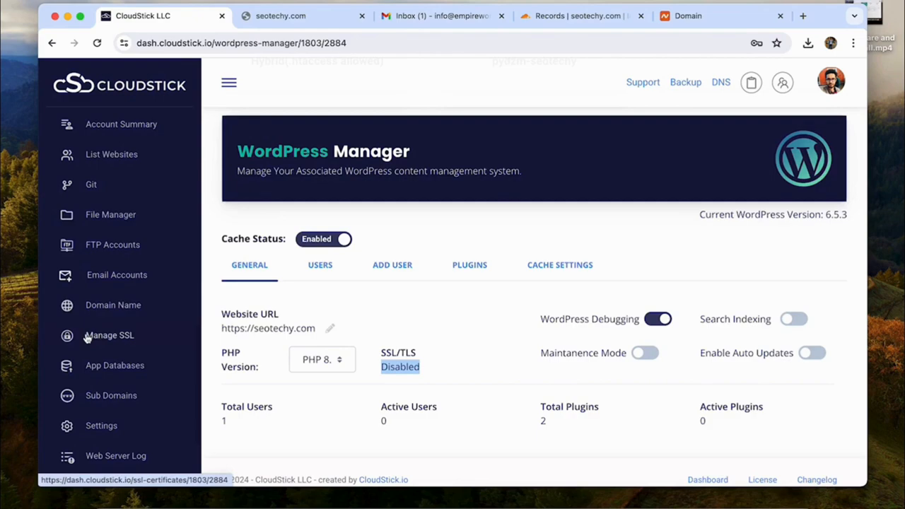
Step: Go to the SSL Management page for app-pydzm-seotechy via Manage SSL
left_click(87, 338)
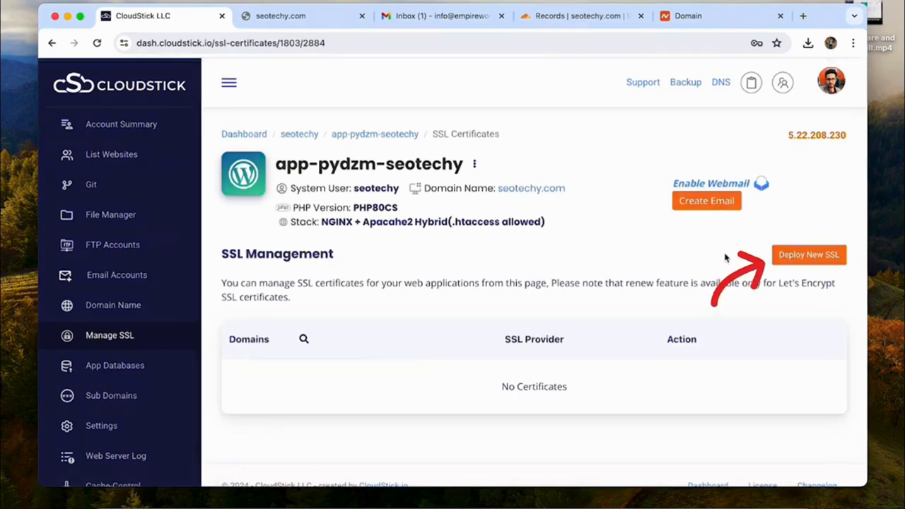
Step: Start a new SSL deployment for the app-pydzm-seotechy web app
left_click(816, 260)
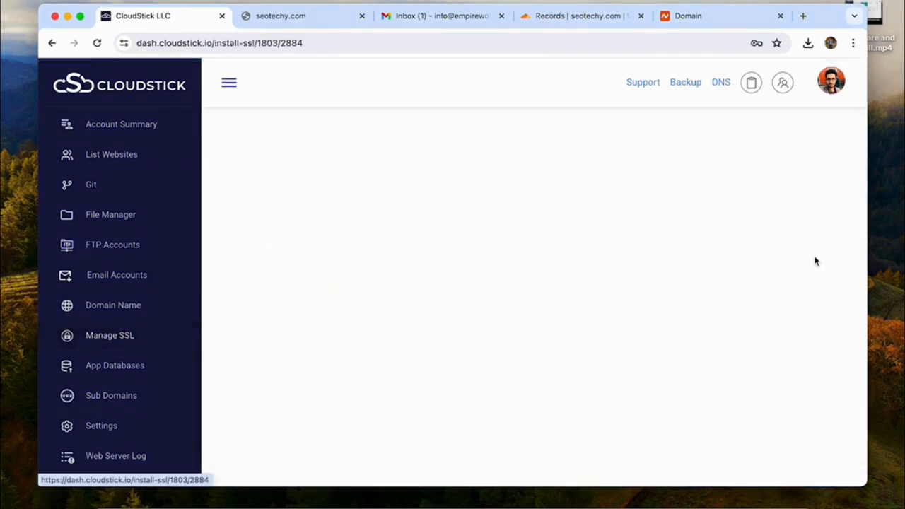
left_click(259, 373)
left_click(265, 388)
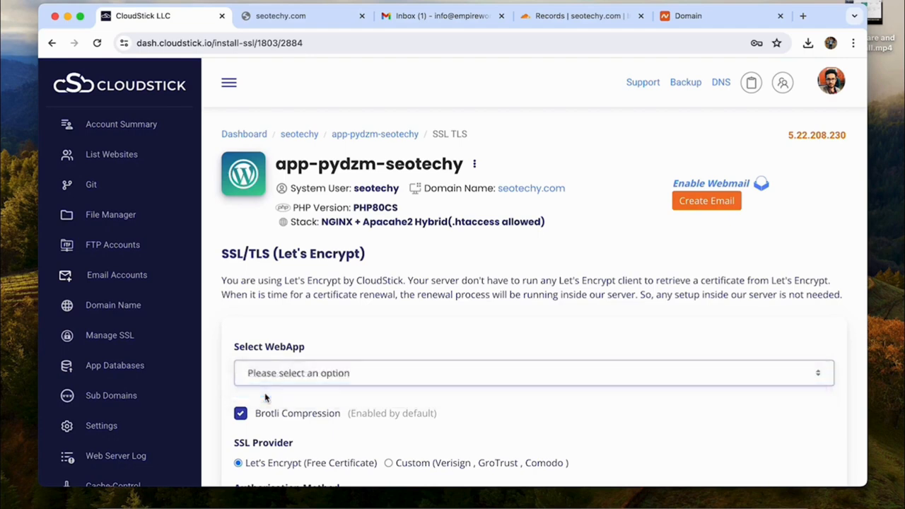
scroll(245, 358, "down", 2)
scroll(286, 364, "down", 4)
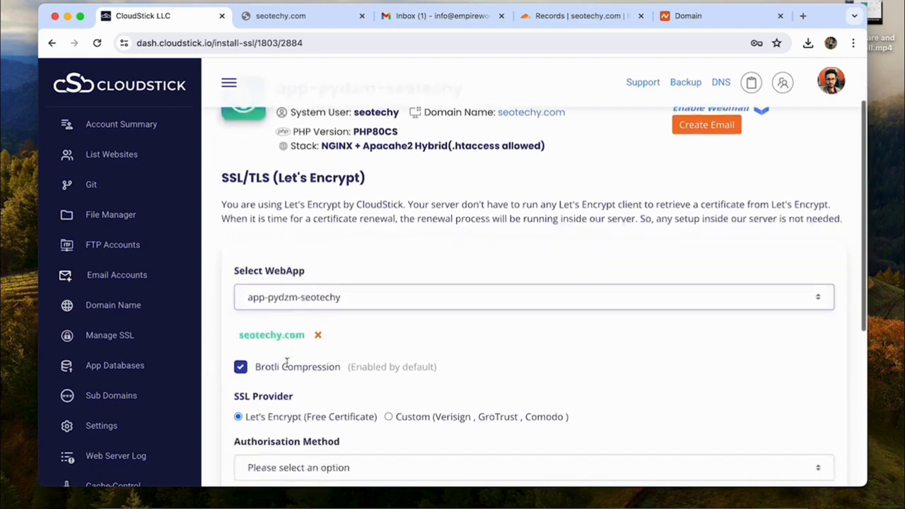
Step: Deploy the certificate using DNS verification, the Cloudflare info account, and Both HTTP & HTTPS
left_click(288, 376)
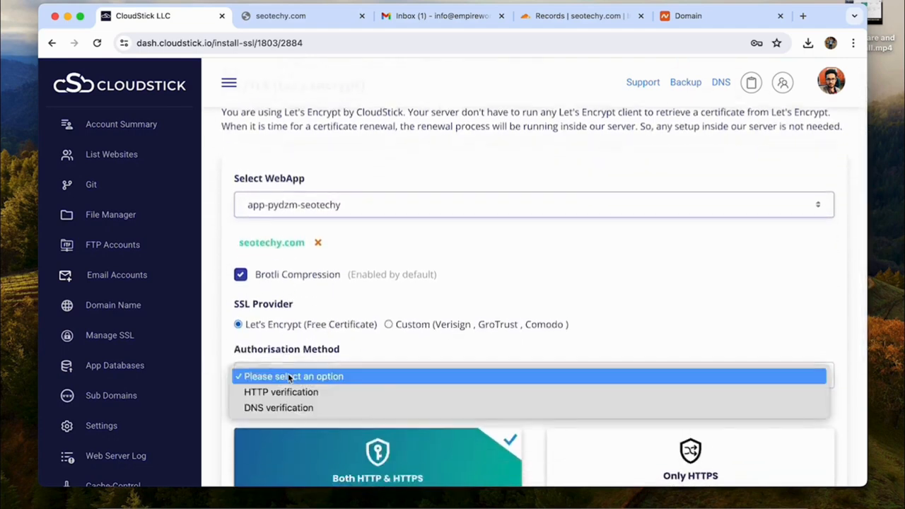
left_click(286, 393)
scroll(290, 382, "down", 2)
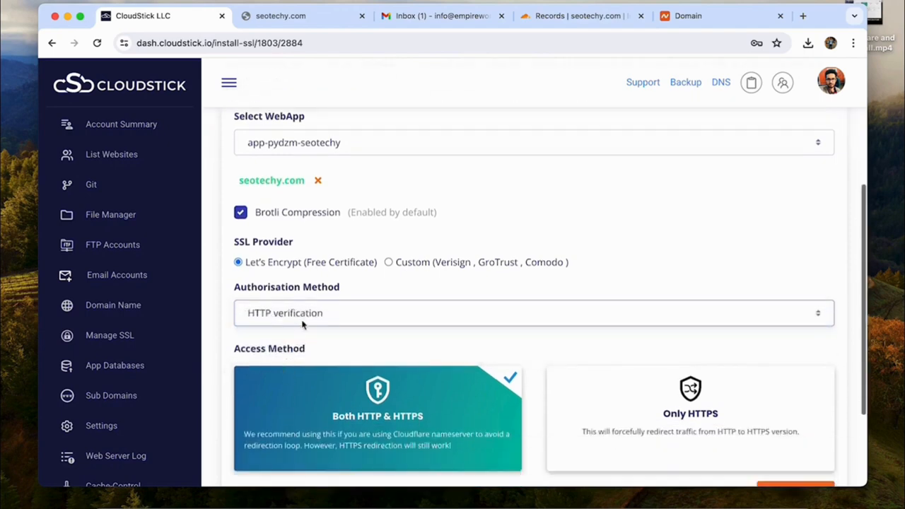
left_click(304, 314)
left_click(300, 330)
scroll(301, 329, "down", 3)
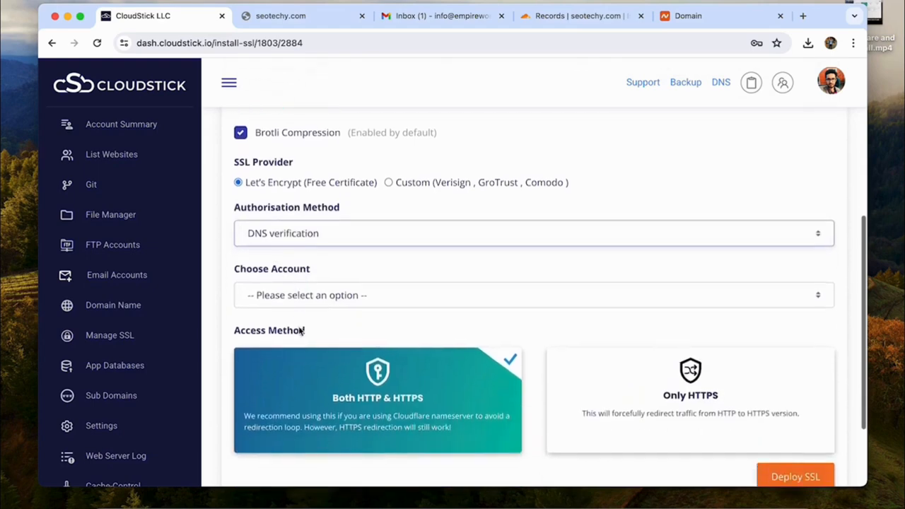
left_click(293, 309)
left_click(286, 333)
scroll(283, 330, "down", 2)
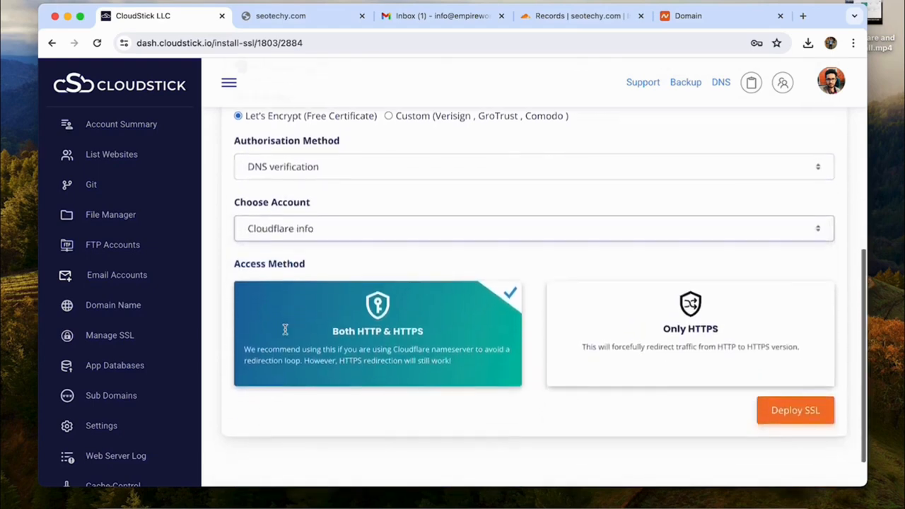
left_click(668, 348)
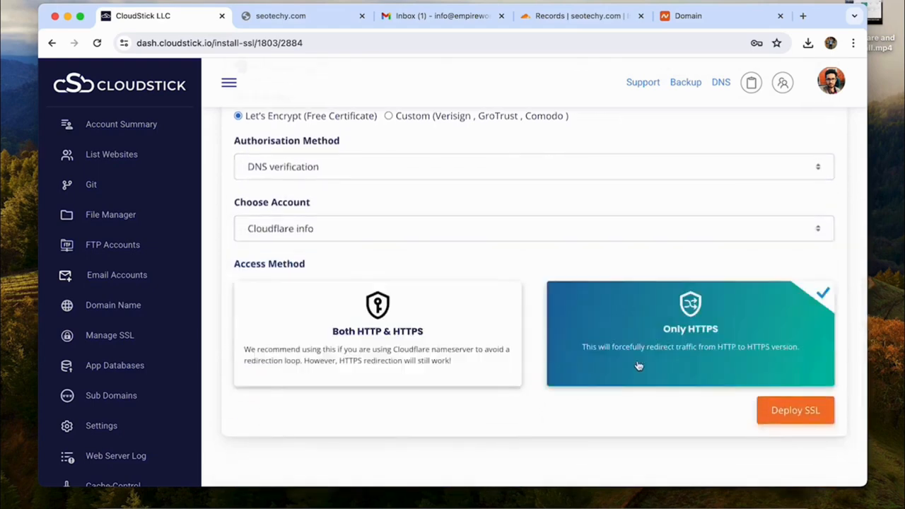
left_click(454, 381)
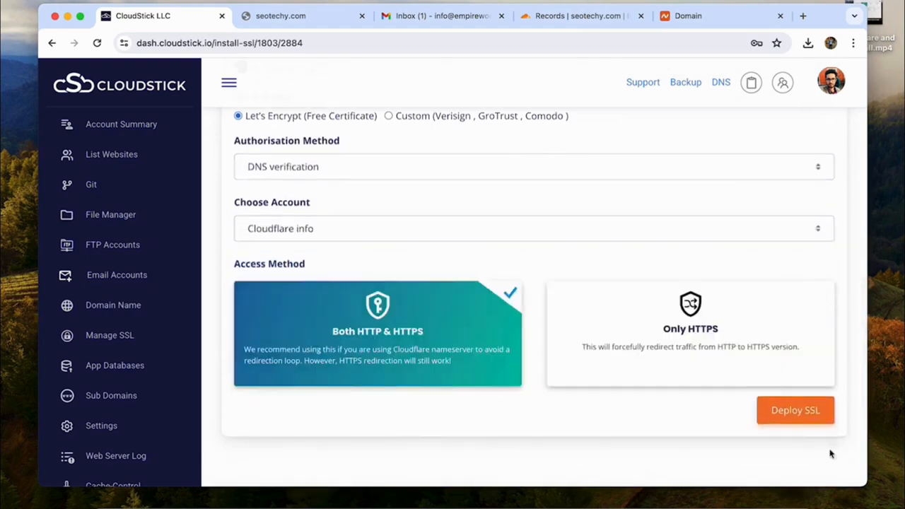
left_click(808, 410)
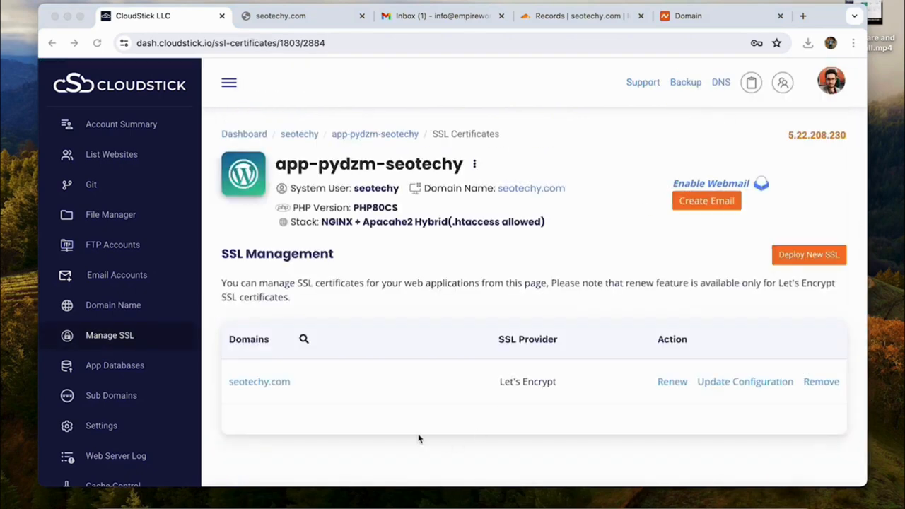
Step: Log into seotechy.com's wp-admin with the admin username and view the Plugins page
left_click(305, 16)
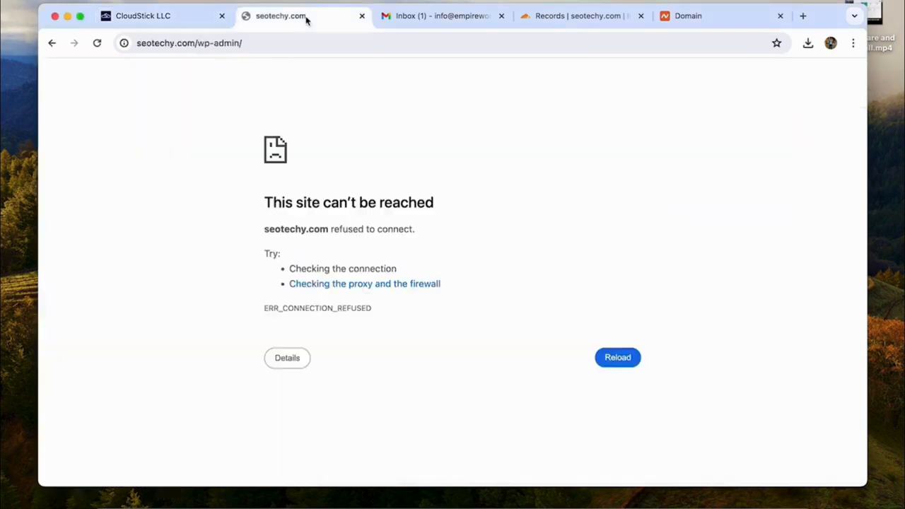
left_click(99, 44)
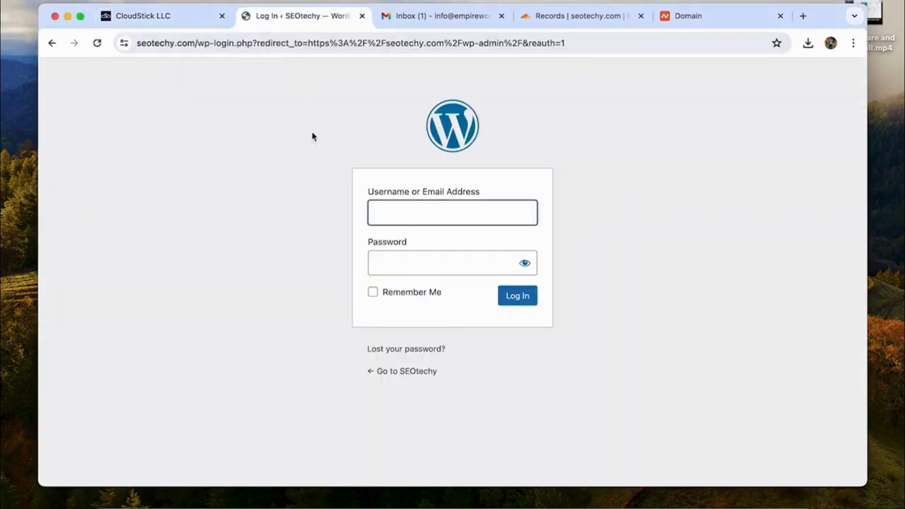
type("seote")
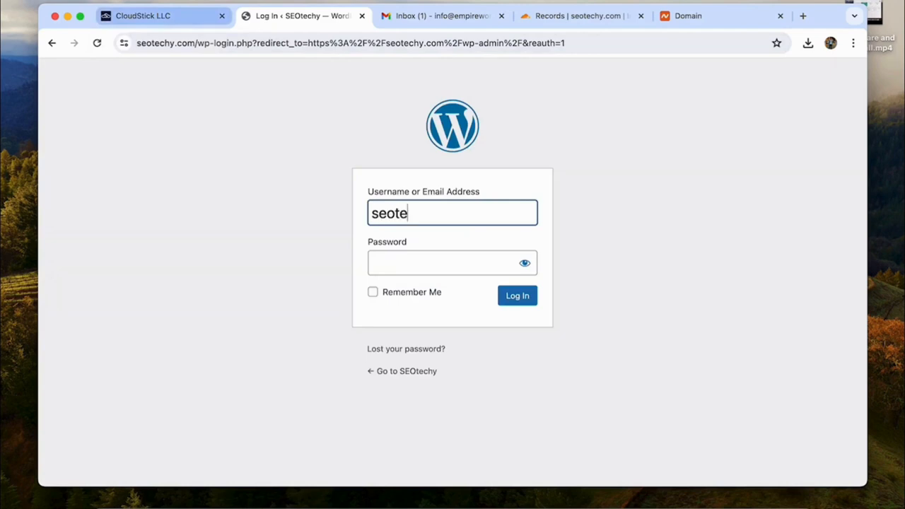
type("chyadmin")
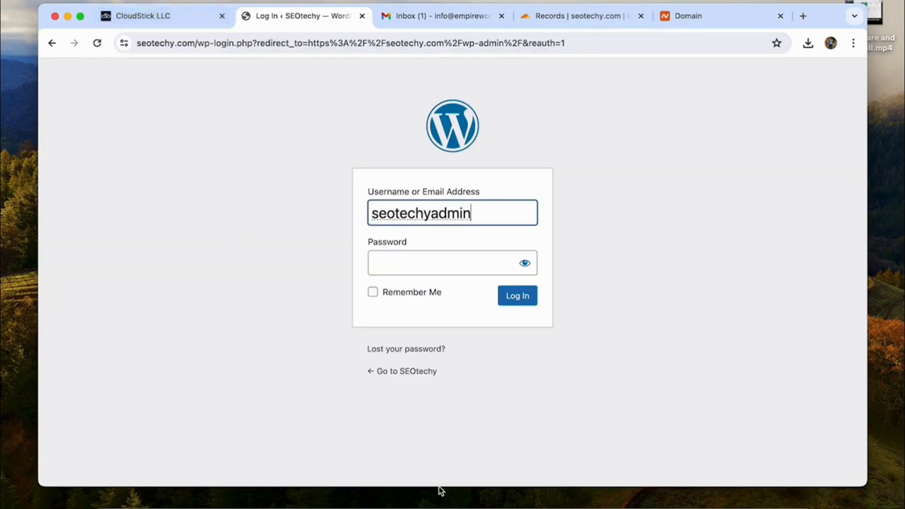
left_click(515, 297)
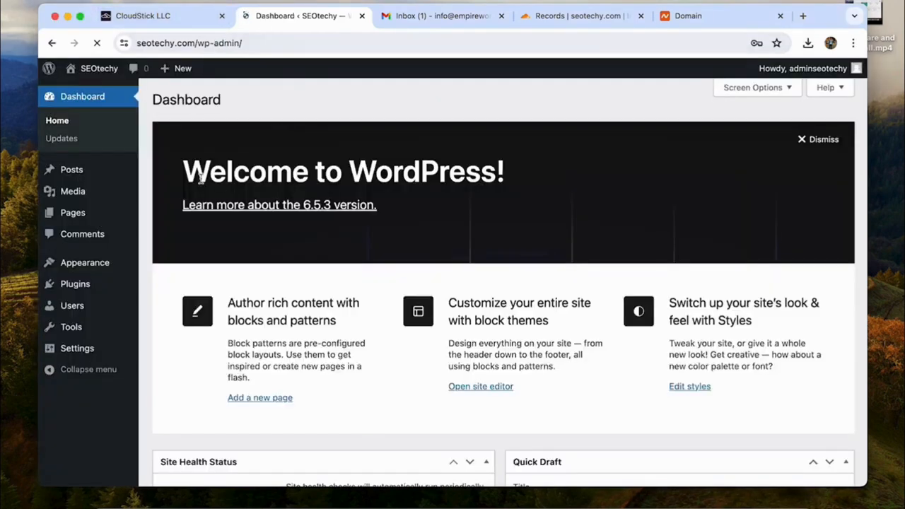
left_click(85, 284)
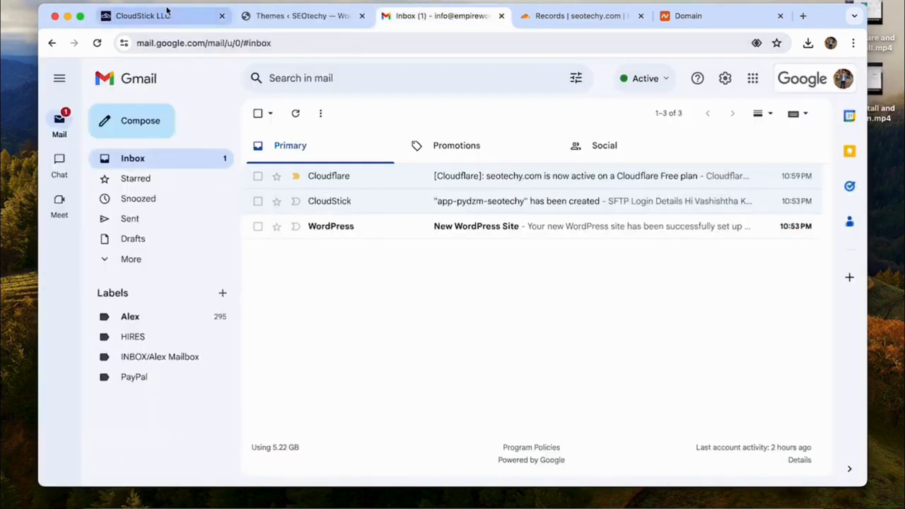
Step: Set the server hostname to george.empireword.com
left_click(168, 16)
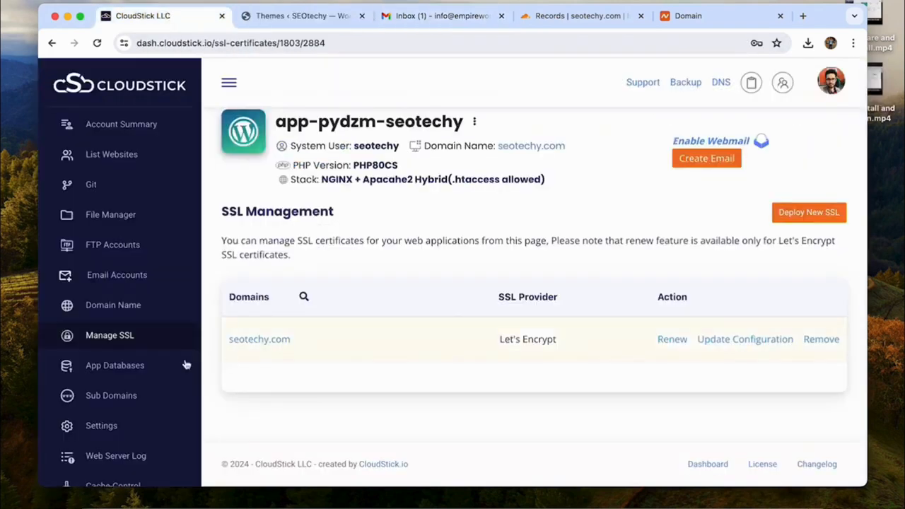
scroll(134, 332, "up", 1)
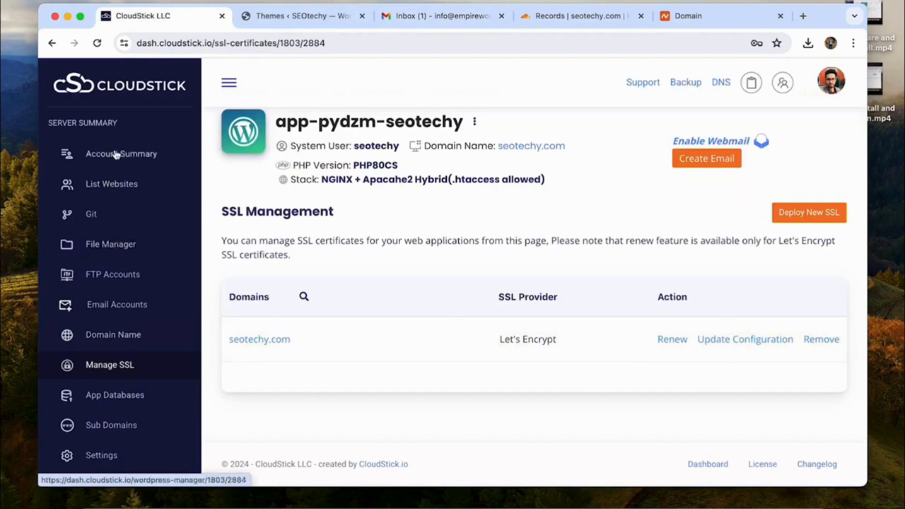
scroll(88, 212, "down", 2)
left_click(111, 257)
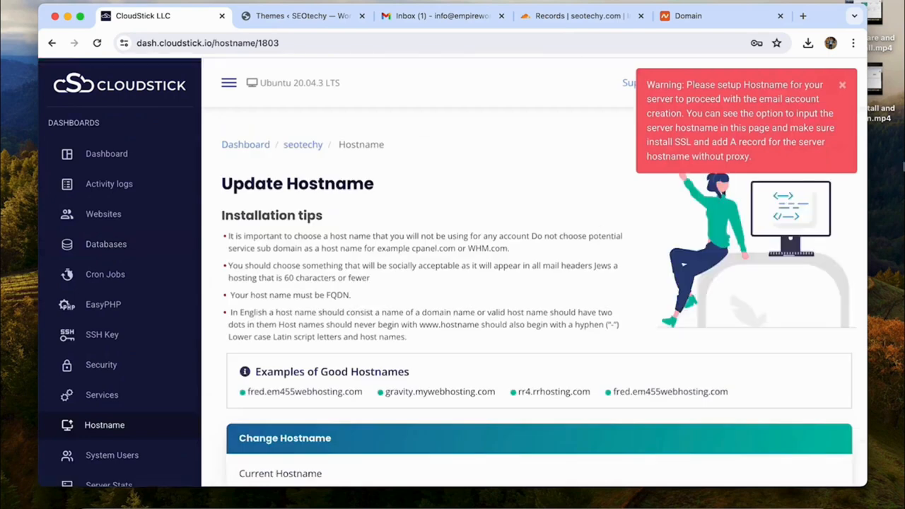
left_click_drag(685, 87, 788, 85)
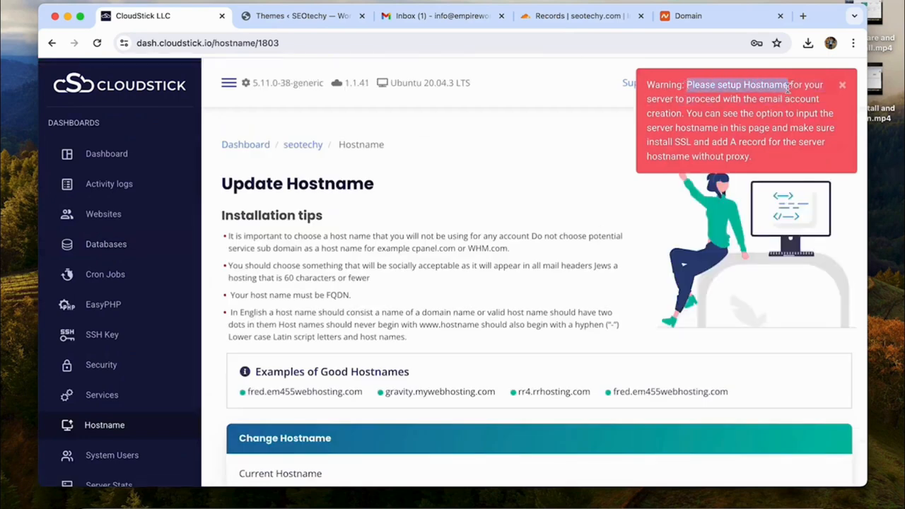
scroll(510, 272, "down", 5)
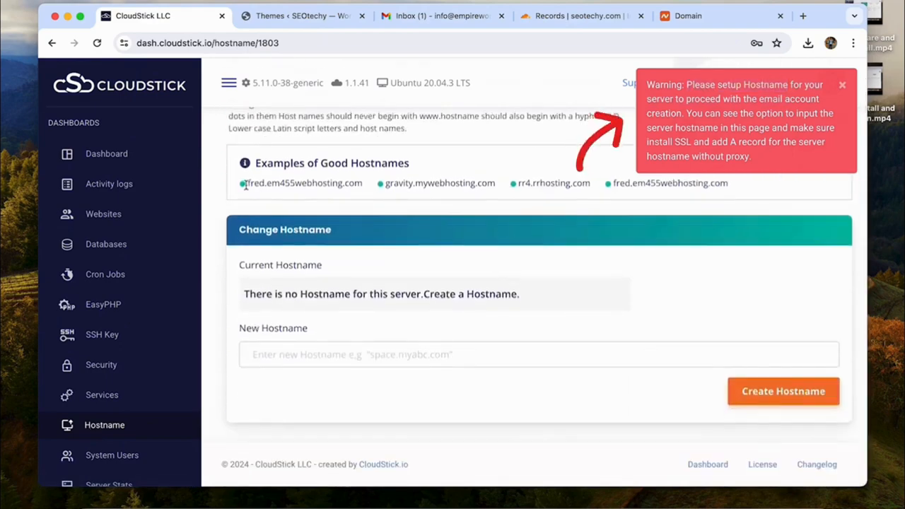
left_click_drag(243, 183, 364, 183)
triple_click(460, 184)
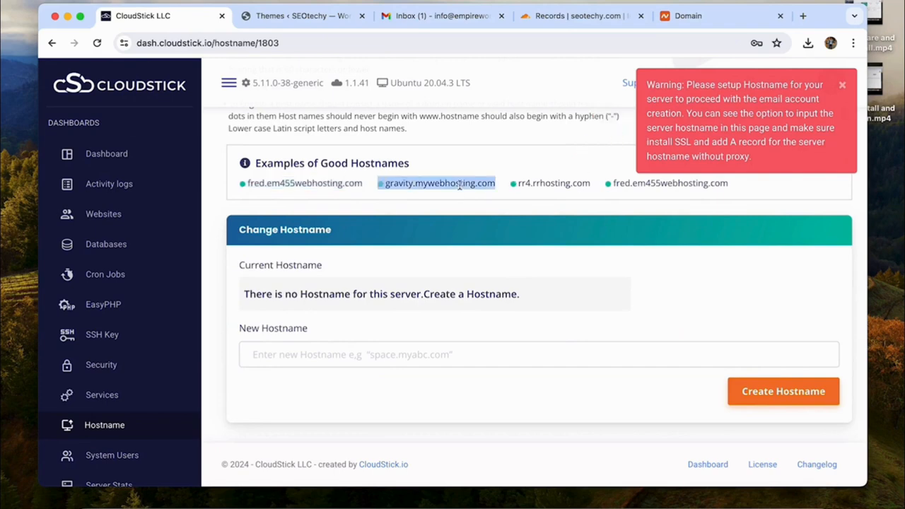
left_click(277, 304)
left_click(286, 359)
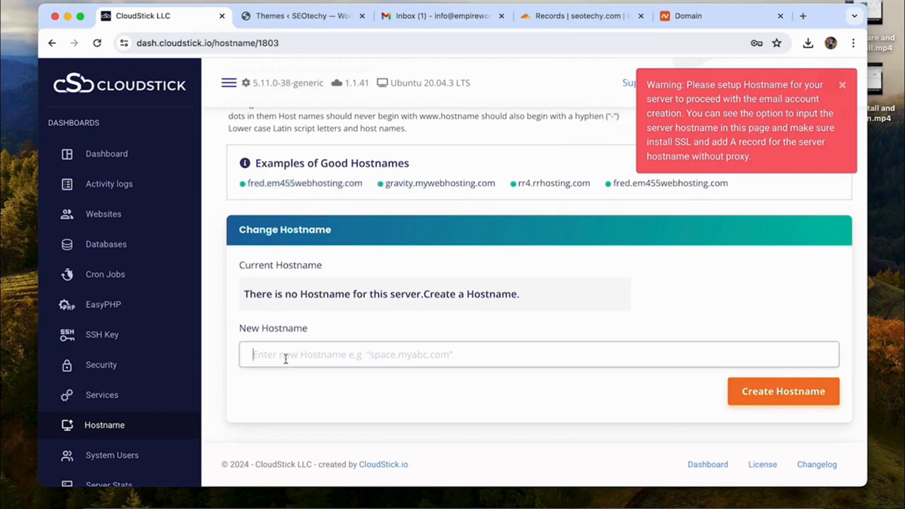
type("george.")
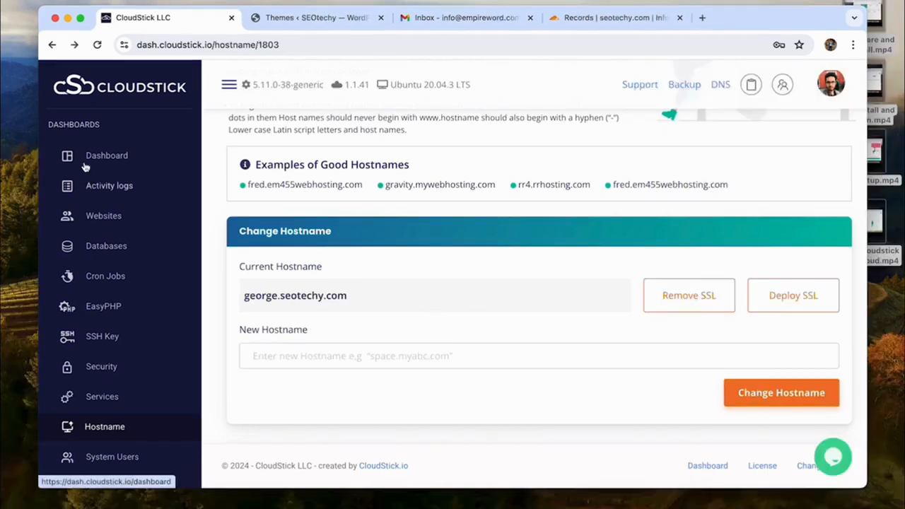
Step: In DNS Manager, add an unproxied A record 'george' pointing to 5.22.208.230
left_click(104, 156)
left_click(93, 186)
left_click(276, 385)
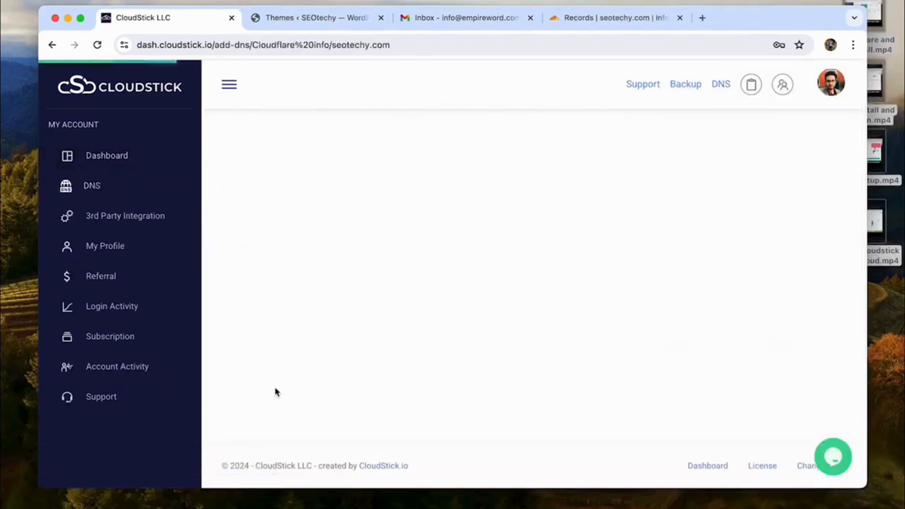
double_click(484, 159)
key("ctrl+c")
scroll(484, 161, "up", 5)
left_click(394, 281)
type("george")
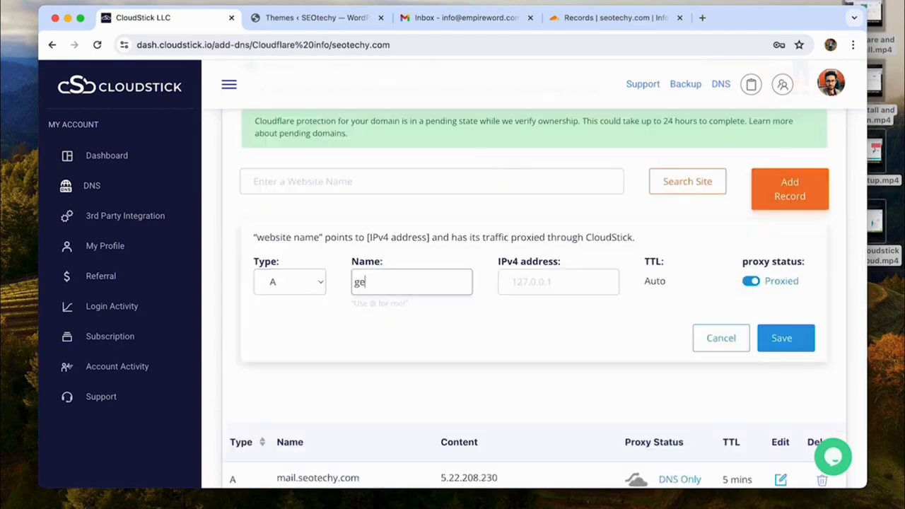
left_click(535, 283)
key("ctrl+v")
left_click(751, 281)
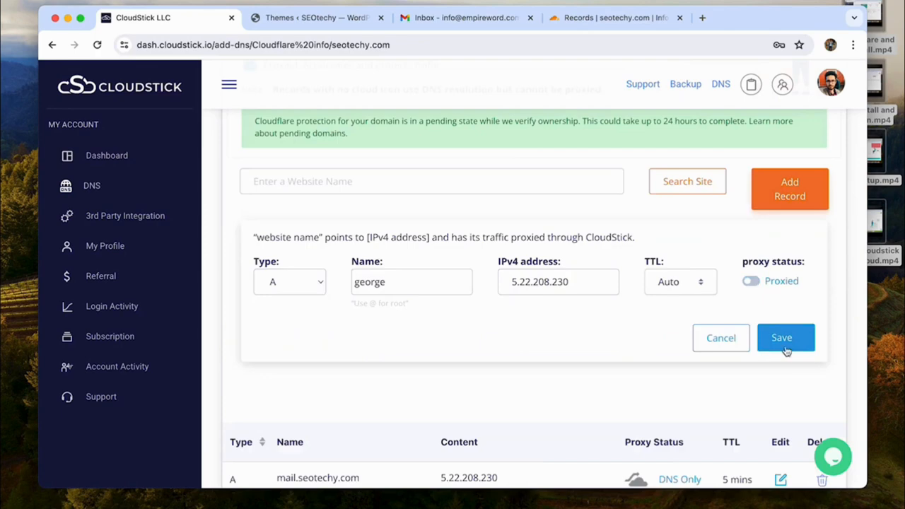
left_click(781, 339)
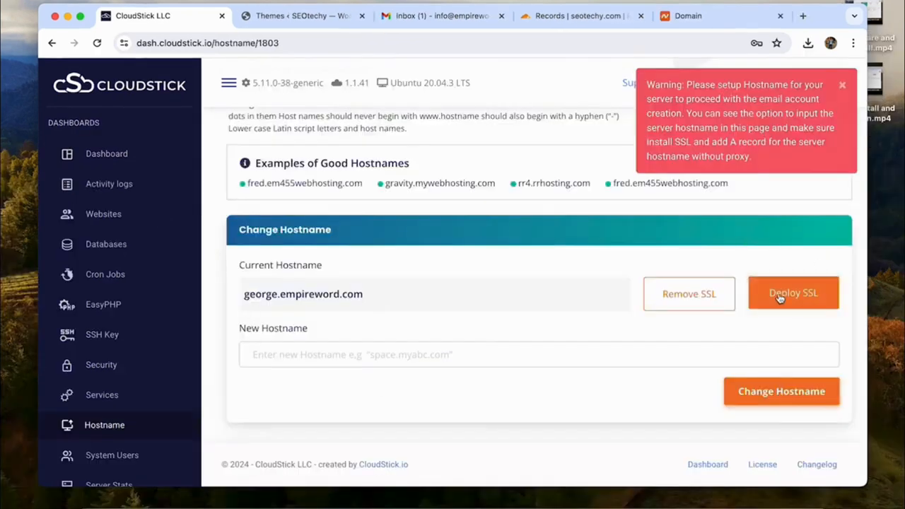
Step: Issue an SSL certificate for the hostname and change it to george.seotechy.com
left_click(780, 298)
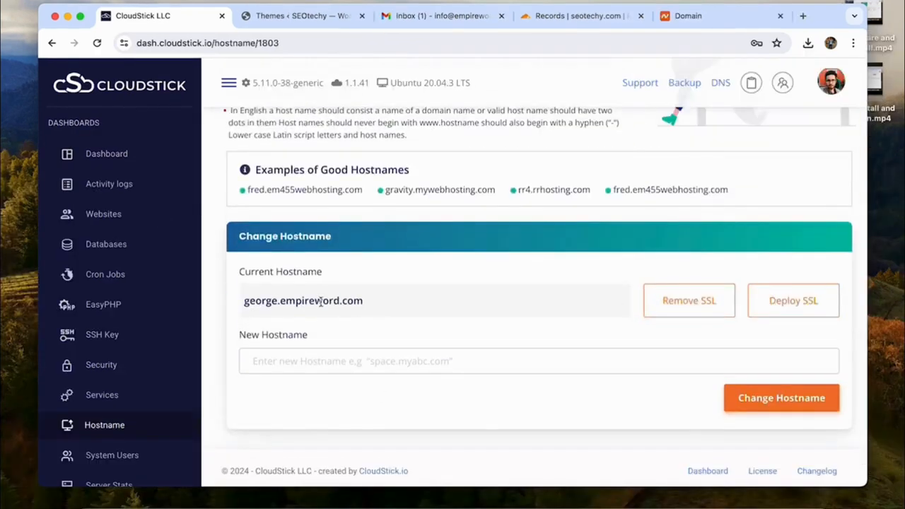
double_click(320, 301)
left_click(335, 357)
type("george.seotechy.com")
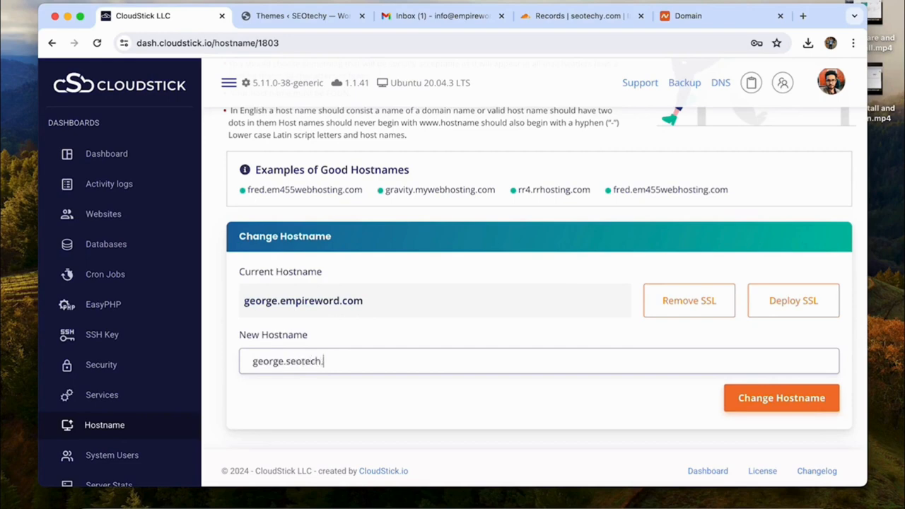
left_click(771, 397)
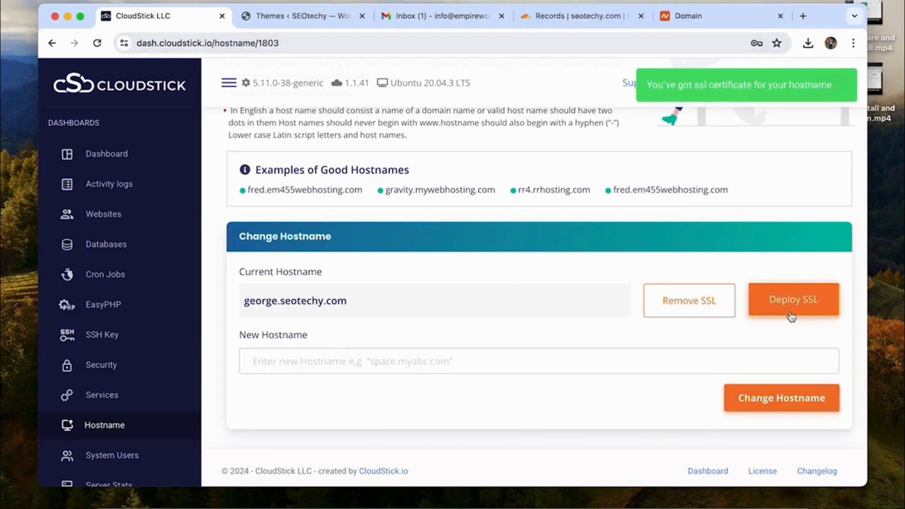
Step: Return to the app-pydzm-seotechy WordPress Manager from the server's Websites list
scroll(299, 146, "up", 3)
left_click(299, 146)
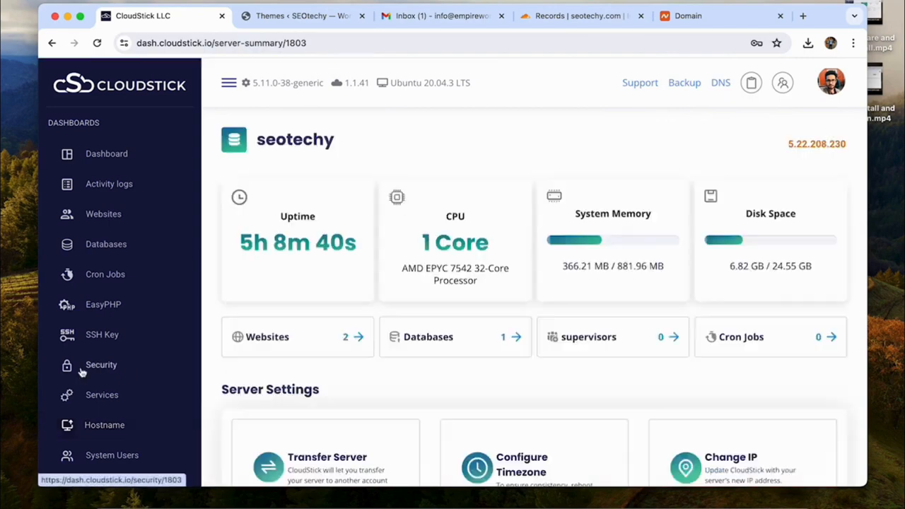
left_click(104, 214)
left_click(267, 275)
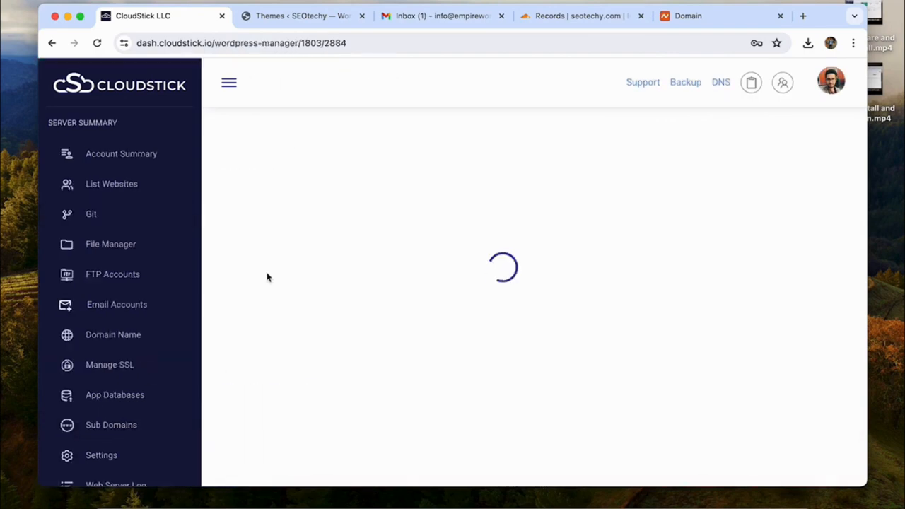
scroll(267, 276, "down", 3)
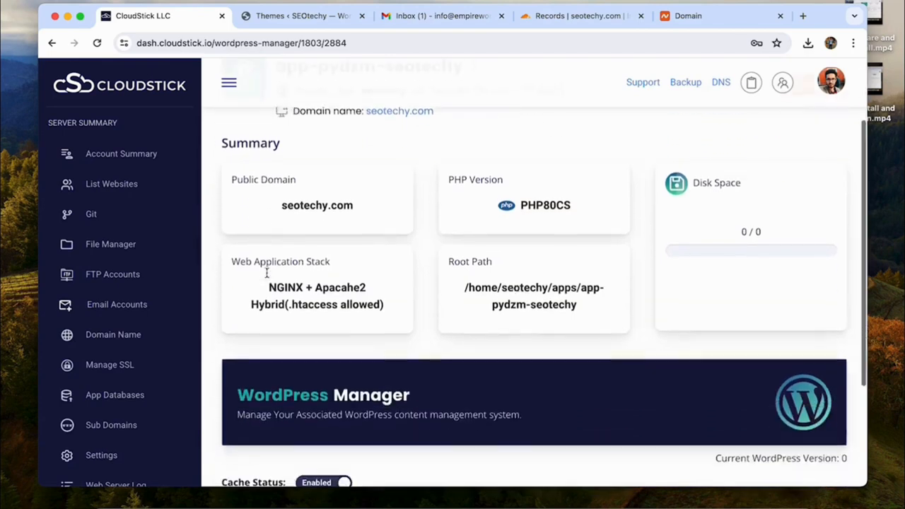
Step: Open the app's Email Accounts page and read the email authentication warning
left_click(104, 310)
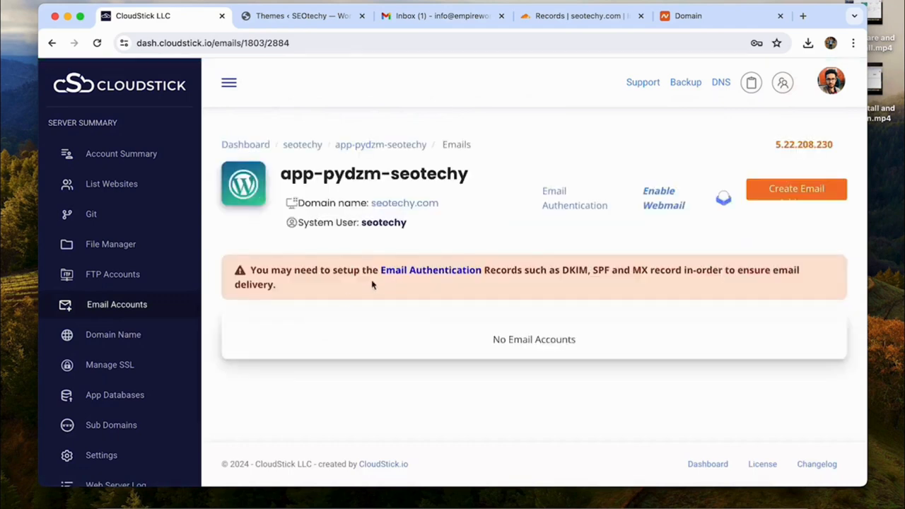
left_click_drag(260, 277, 666, 271)
triple_click(667, 270)
left_click(286, 288)
Step: Try pushing the email DNS records to the Cloudflare info account; it fails without a default mail user
left_click(431, 271)
scroll(375, 364, "down", 10)
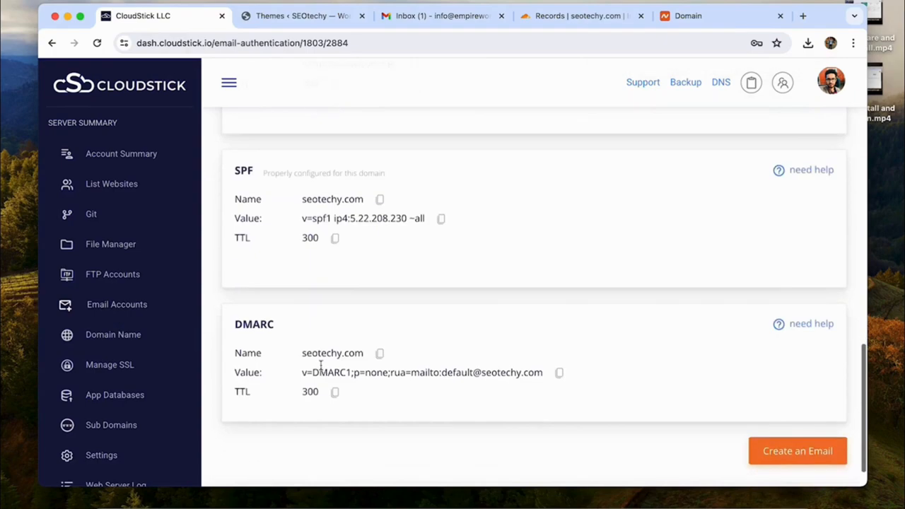
scroll(362, 398, "up", 10)
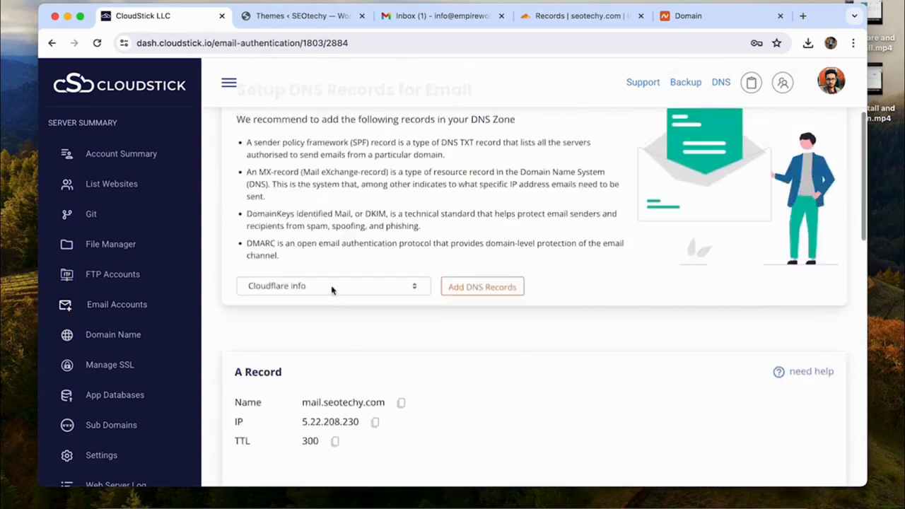
left_click(331, 286)
left_click(331, 288)
left_click(479, 291)
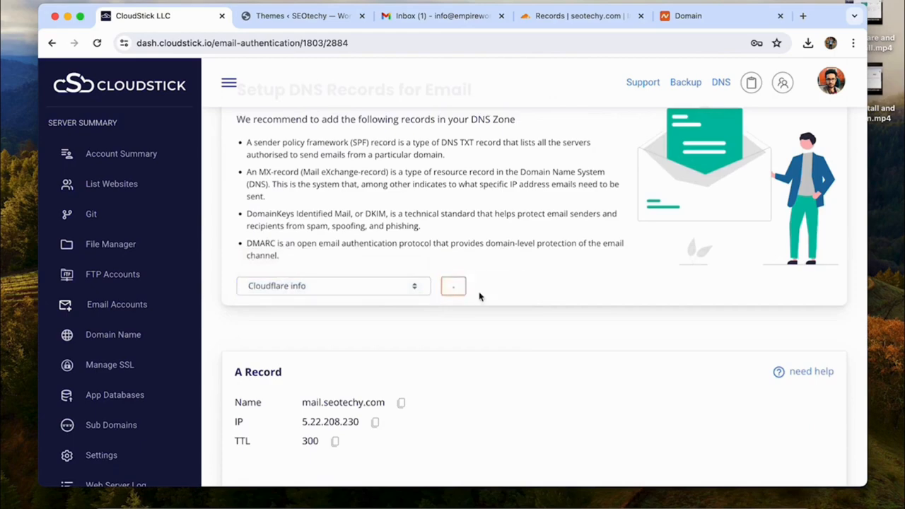
Step: Check the seotechy.com DNS records in Cloudflare, then return to CloudStick's email section
left_click(535, 17)
left_click(86, 207)
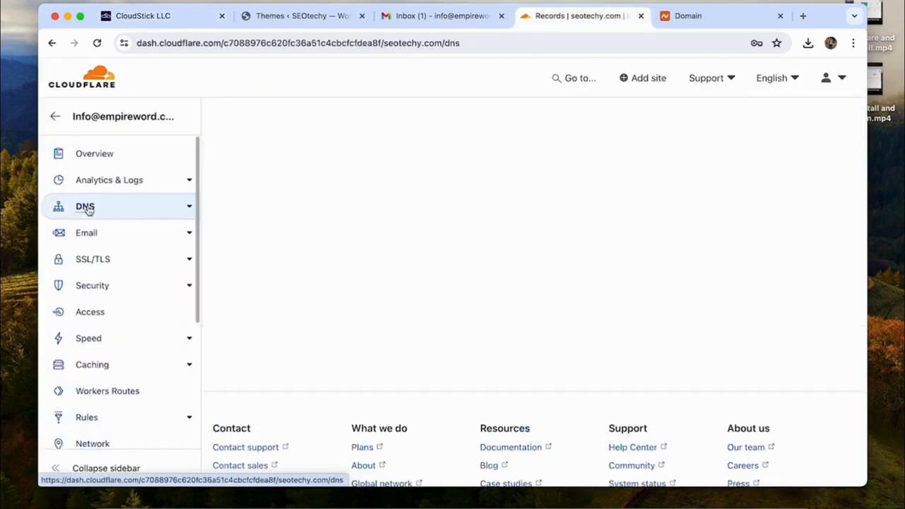
scroll(291, 336, "down", 9)
scroll(291, 337, "up", 4)
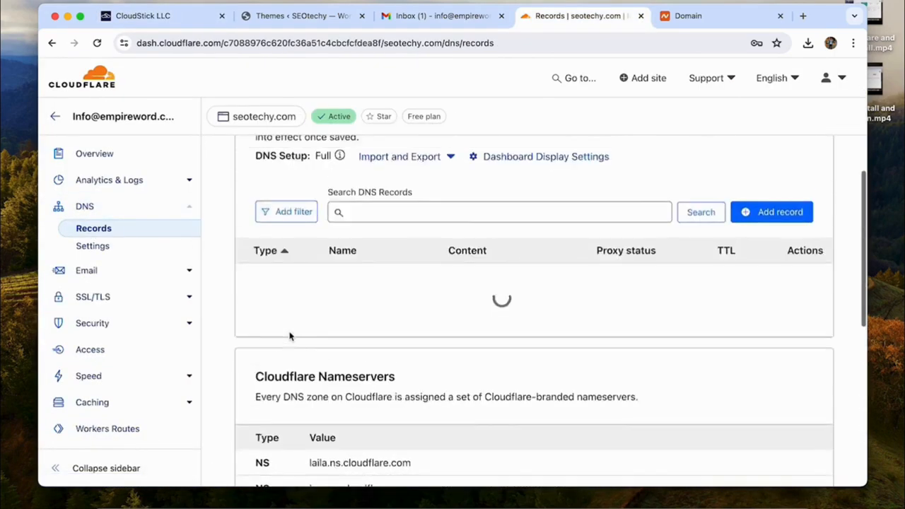
left_click(143, 15)
scroll(494, 291, "down", 5)
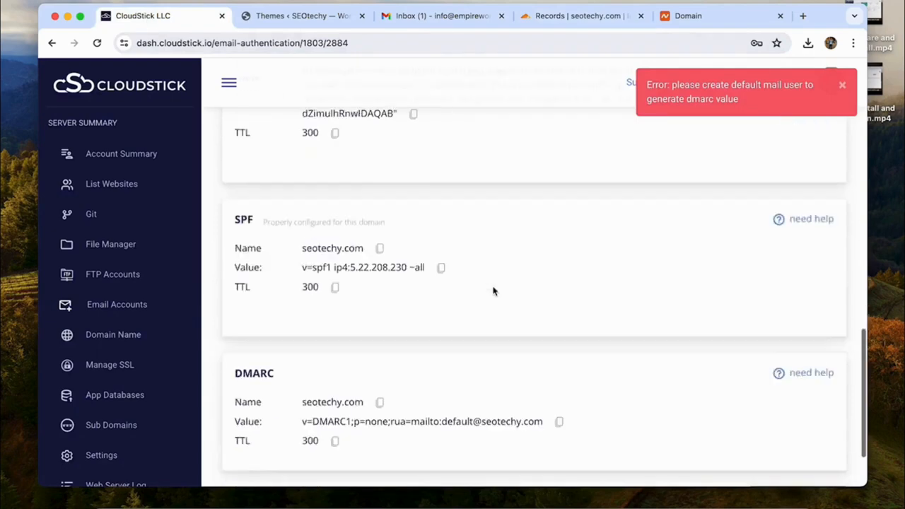
scroll(494, 292, "down", 3)
left_click(815, 408)
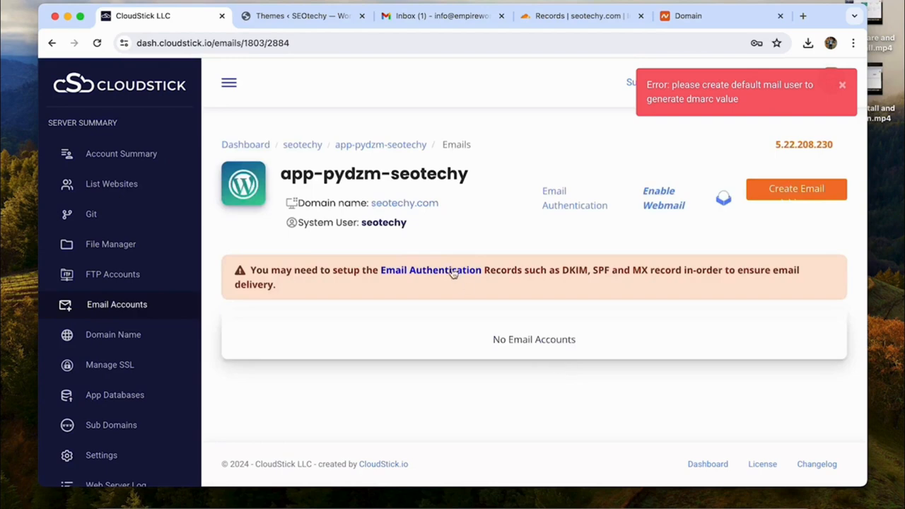
Step: Create an 'info' mailbox with a pasted password, unlimited storage and a welcome email
left_click(799, 189)
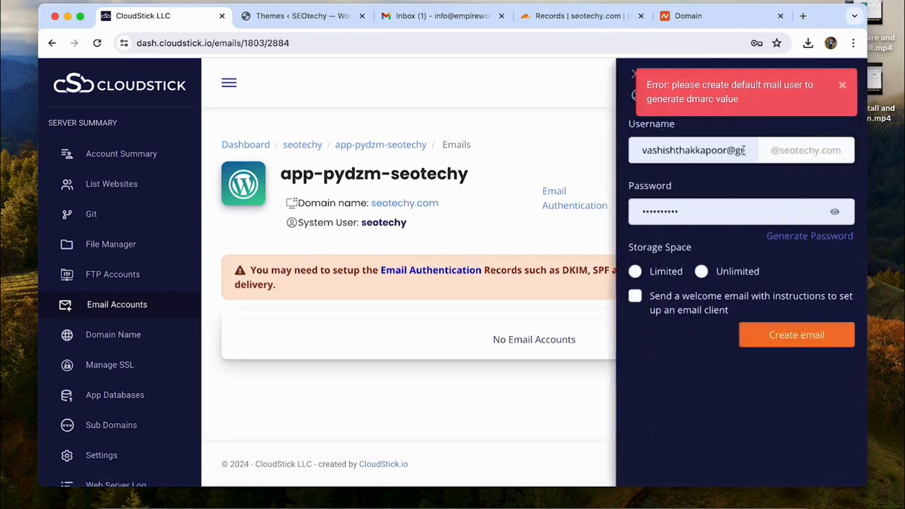
triple_click(744, 150)
type("info")
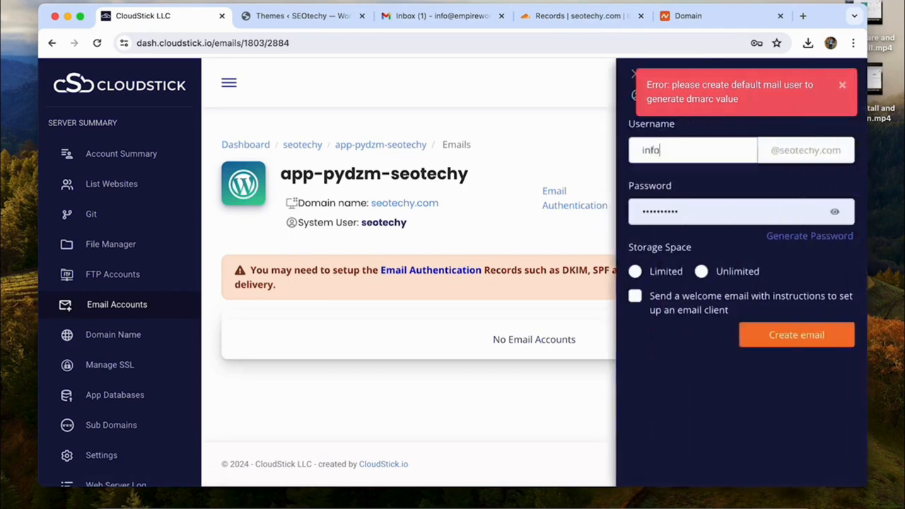
left_click(444, 489)
left_click(701, 210)
double_click(701, 210)
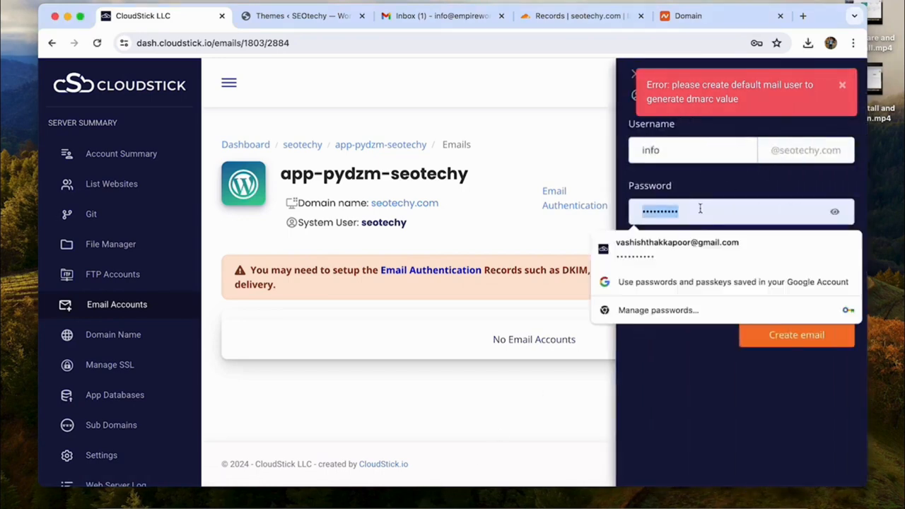
key("super+v")
left_click(636, 271)
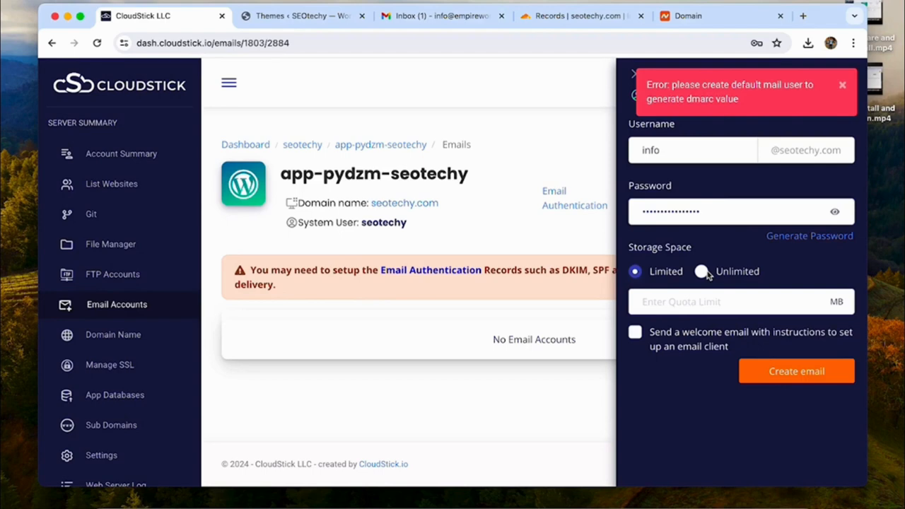
left_click(702, 272)
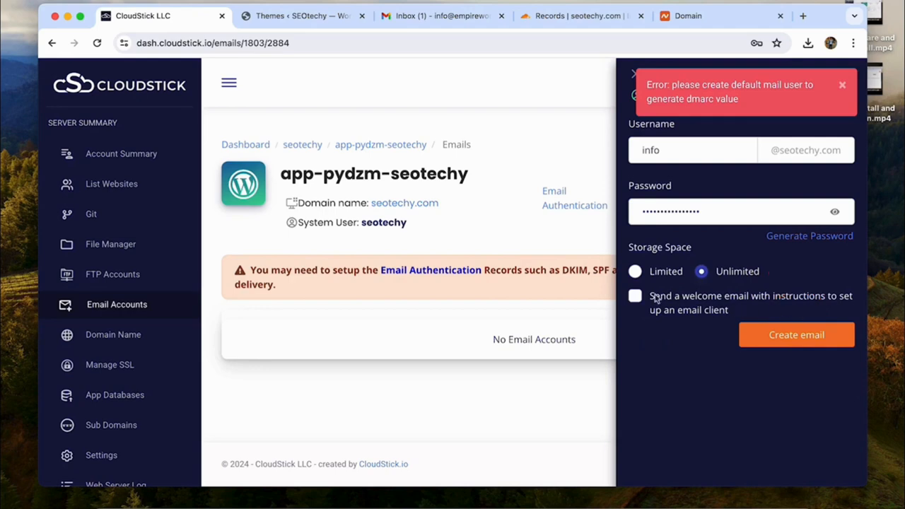
left_click(656, 299)
left_click(788, 335)
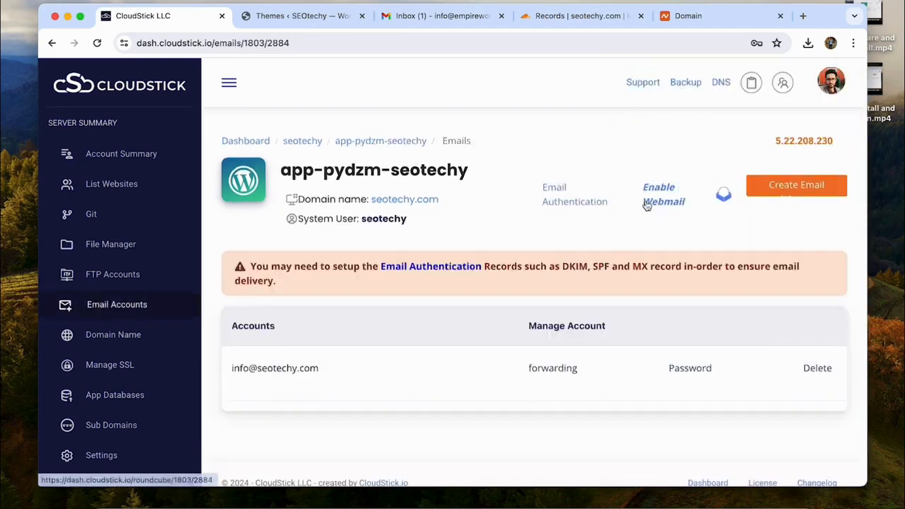
Step: Install Roundcube on the 'webmail' subdomain using the Cloudflare info account
scroll(658, 205, "up", 1)
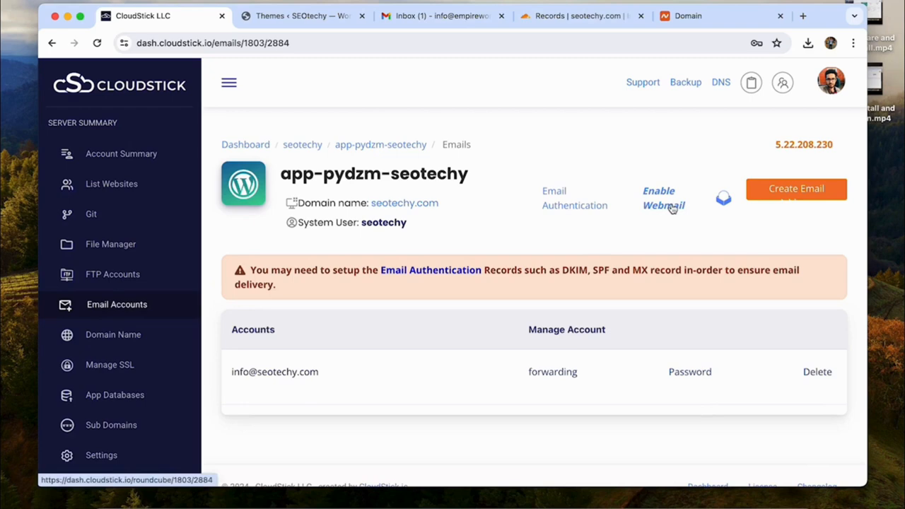
left_click(673, 206)
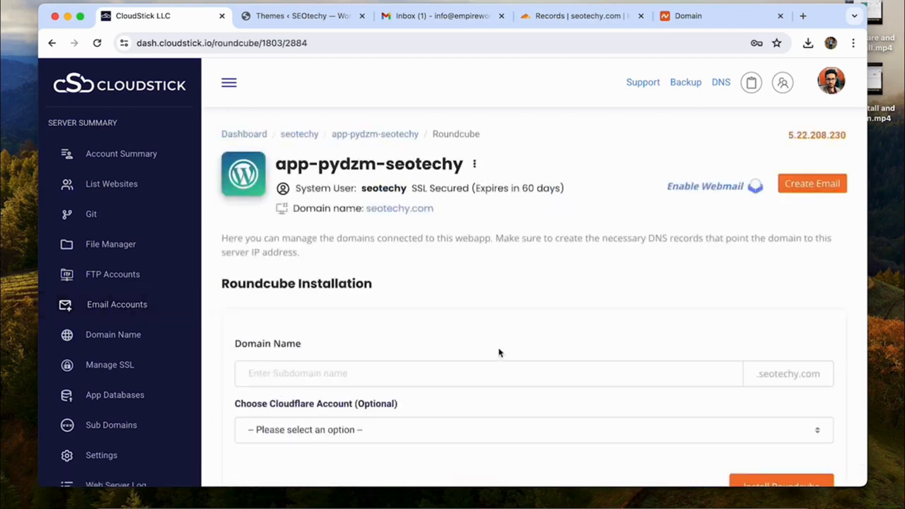
scroll(499, 352, "down", 3)
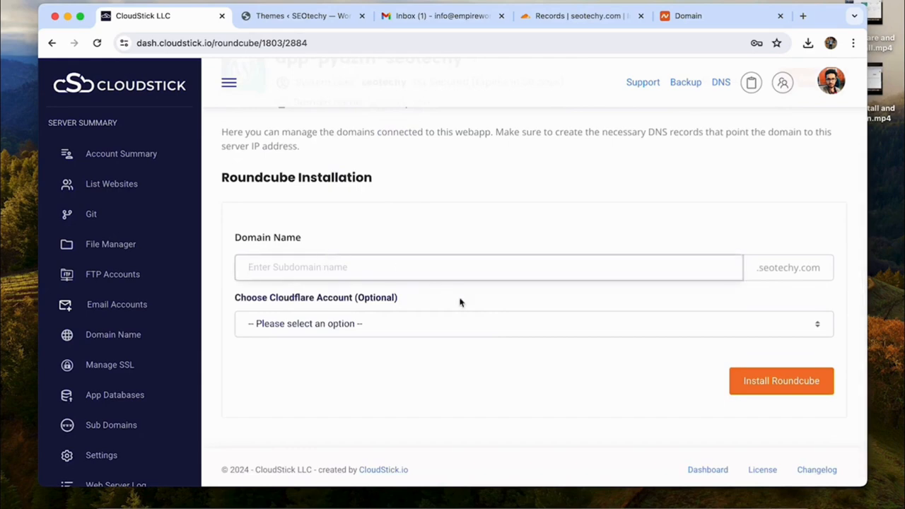
type("web")
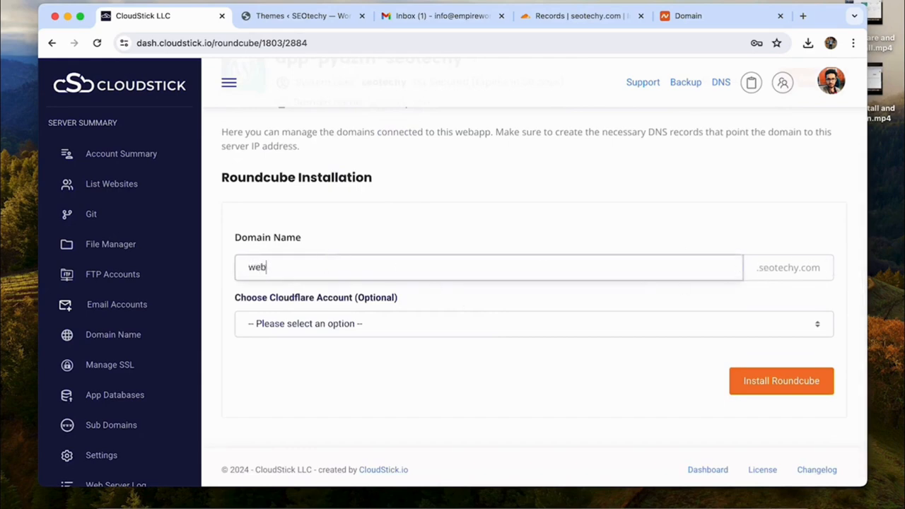
type("mail")
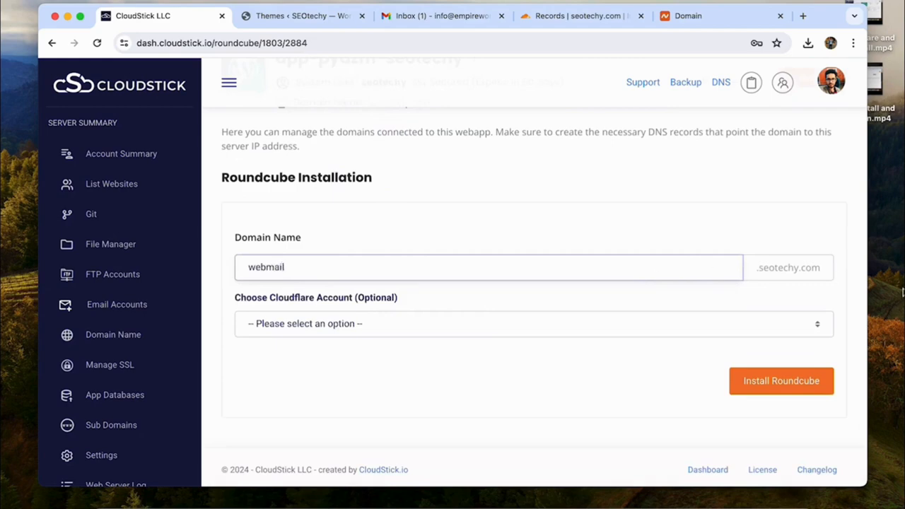
double_click(758, 271)
left_click(460, 319)
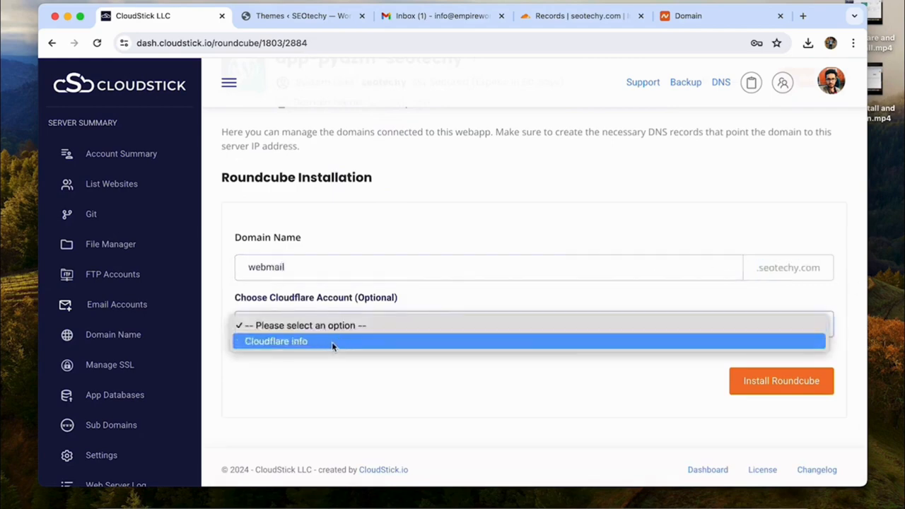
left_click(332, 342)
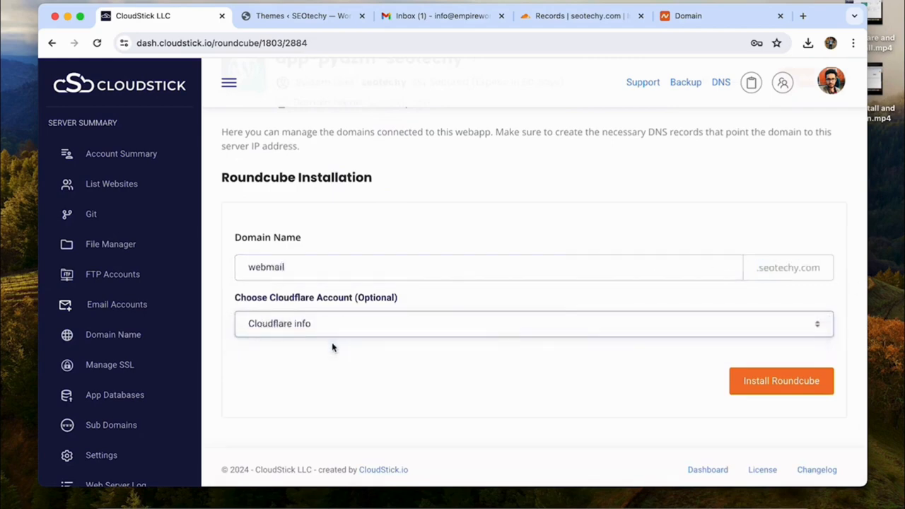
left_click(787, 382)
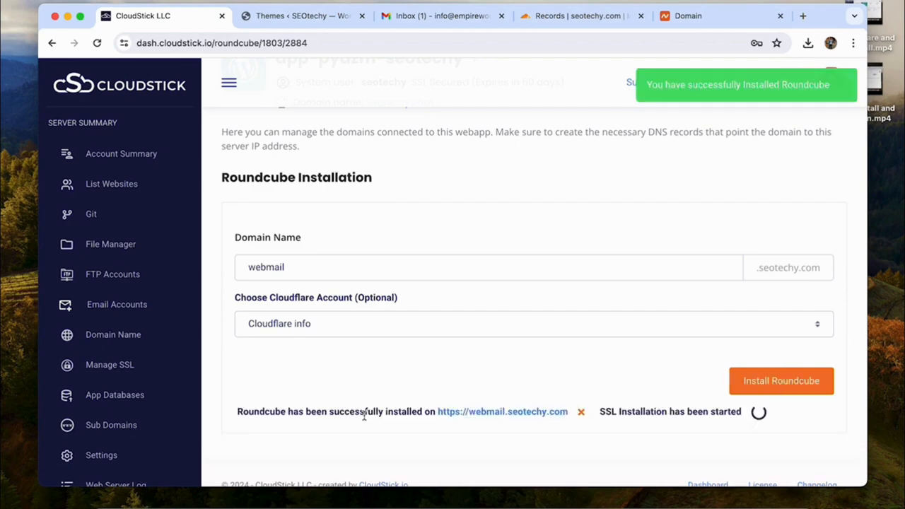
Step: Review the installation result for webmail.seotechy.com, where the SSL installation failed
scroll(363, 416, "down", 1)
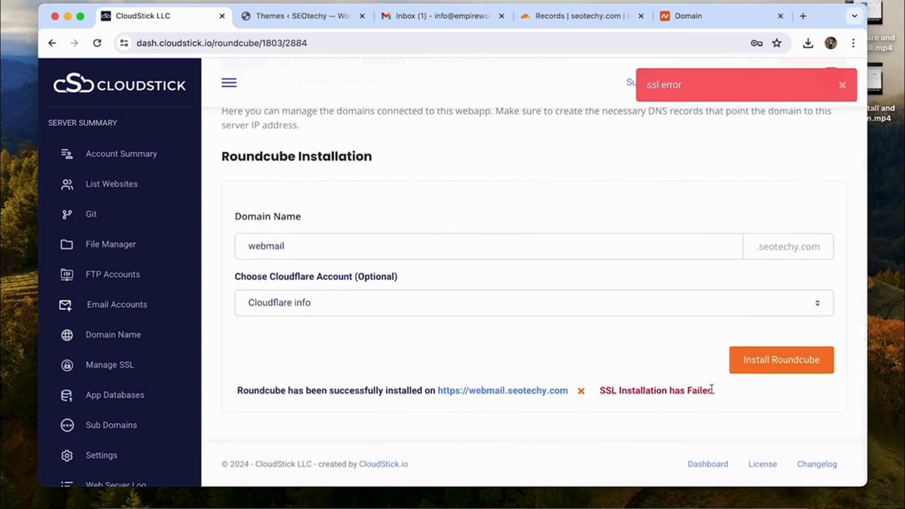
left_click(262, 246)
double_click(262, 245)
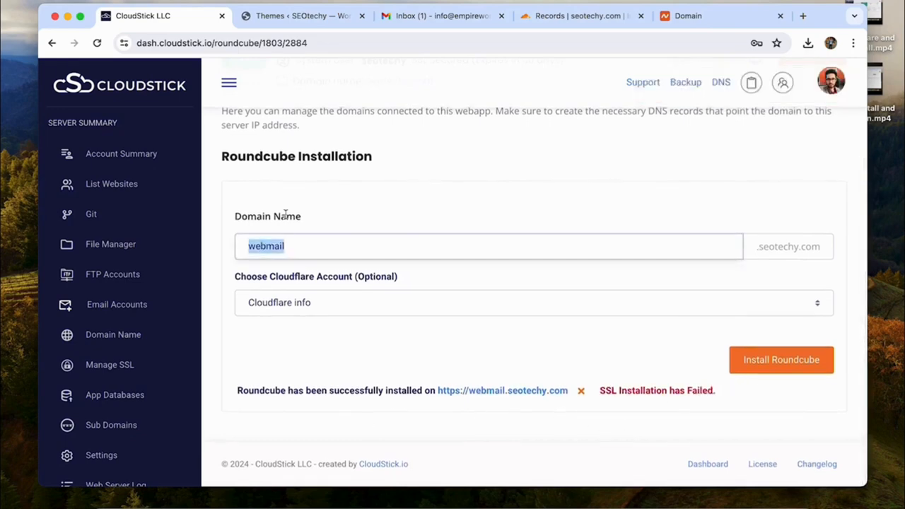
scroll(128, 303, "down", 2)
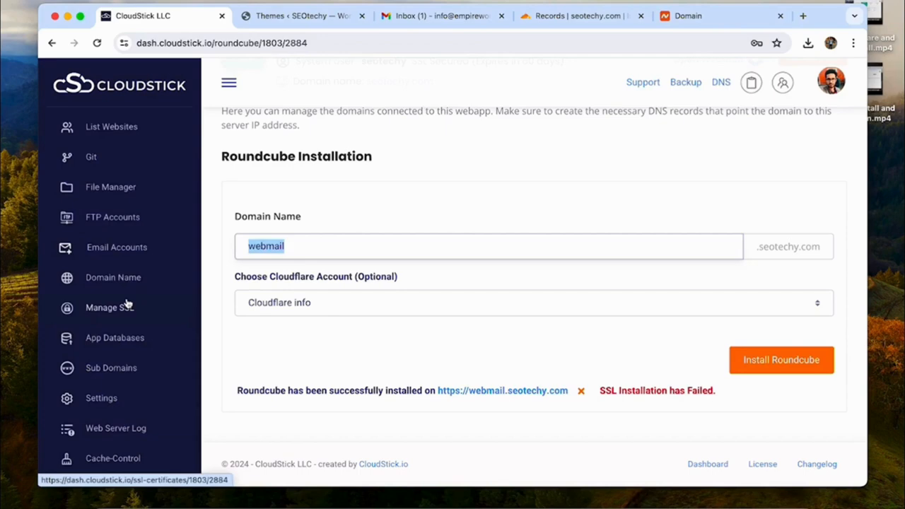
Step: Start a new SSL deployment for the rc_webmail_app-pydzm-seotechy web app
left_click(127, 304)
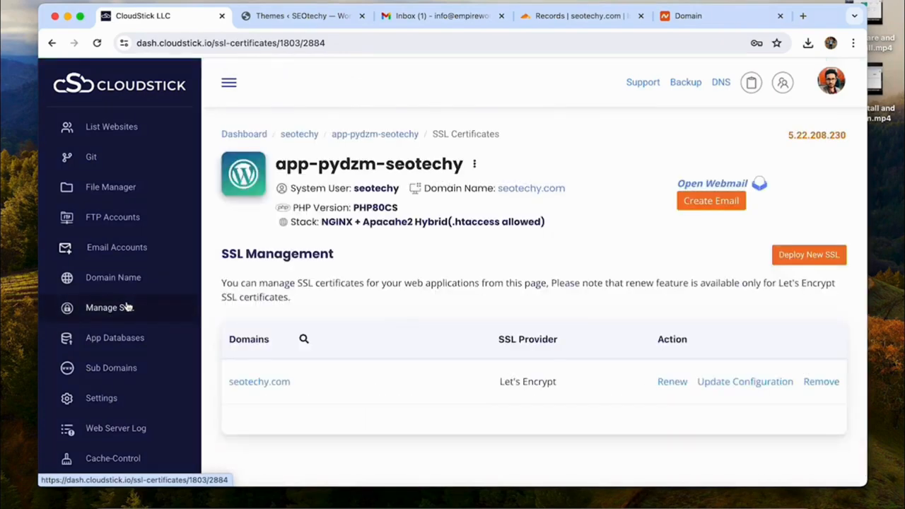
left_click(809, 255)
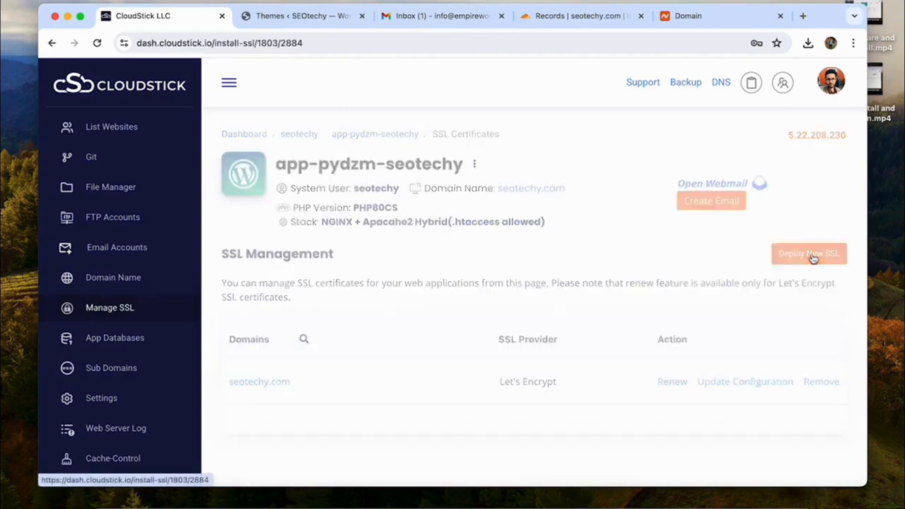
left_click(389, 372)
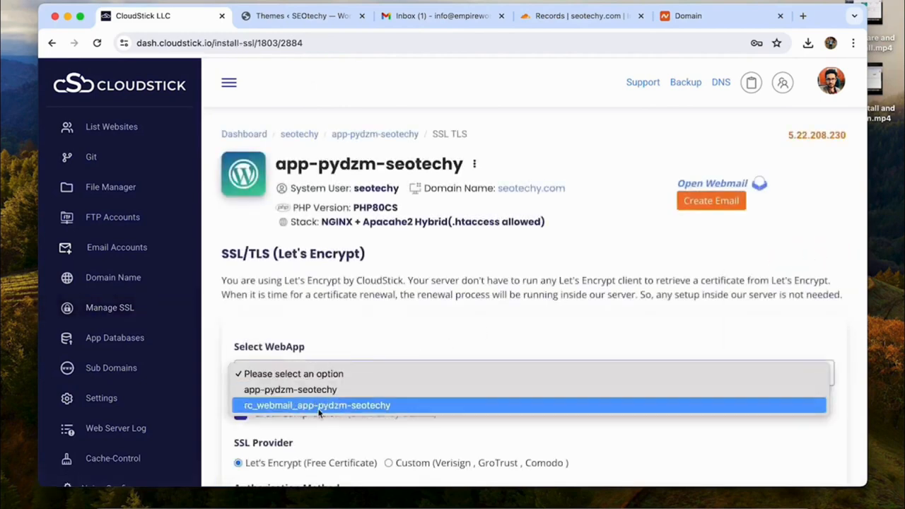
left_click(343, 409)
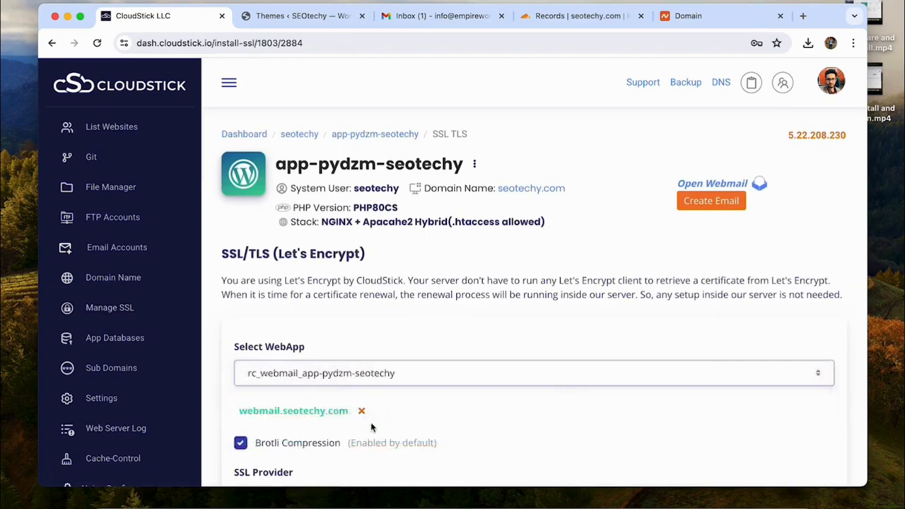
scroll(371, 428, "down", 3)
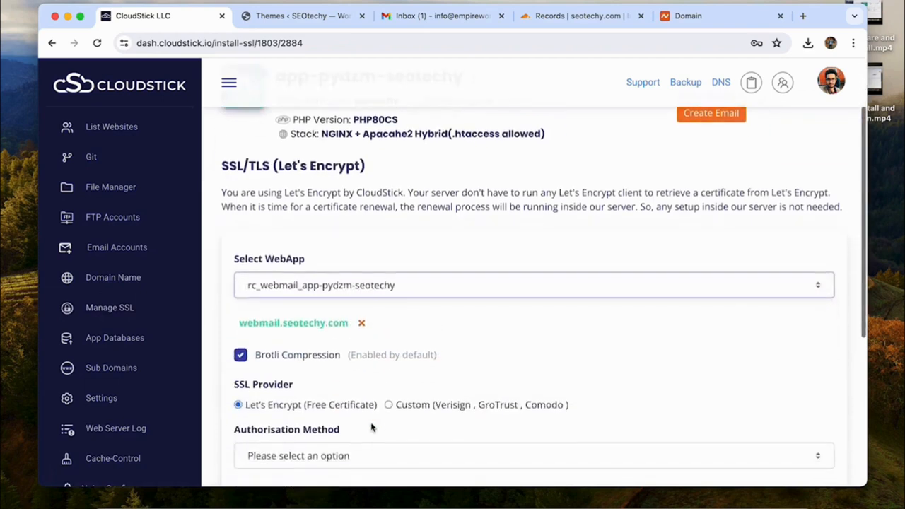
scroll(310, 409, "down", 2)
Step: Use DNS verification with the Cloudflare info account and deploy the certificate
left_click(313, 381)
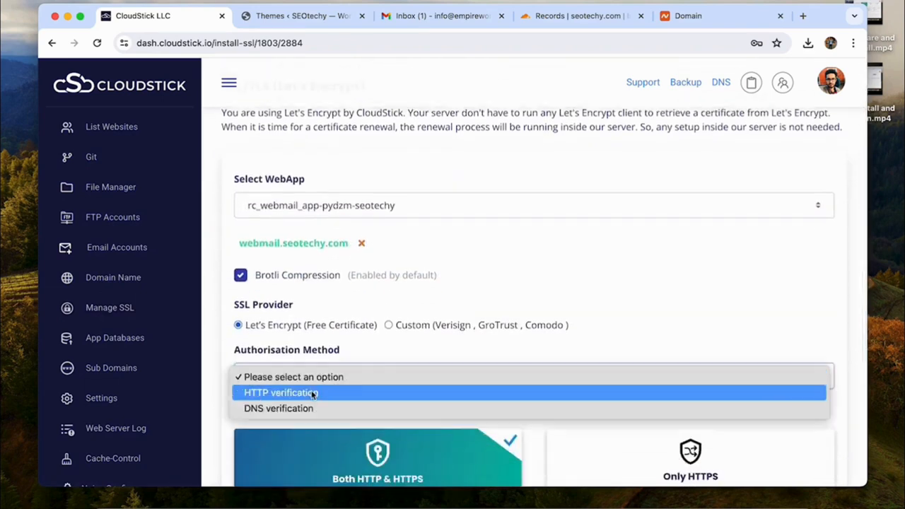
left_click(309, 394)
left_click(309, 385)
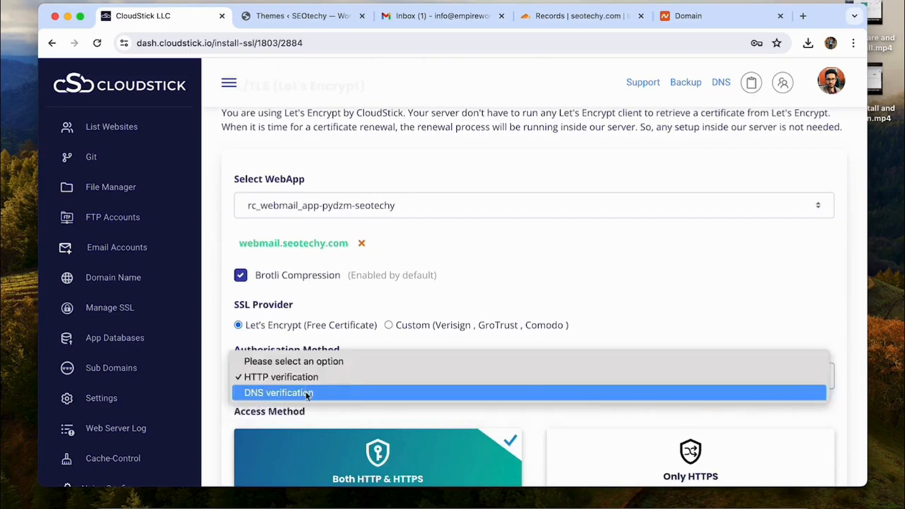
left_click(307, 394)
scroll(323, 398, "down", 3)
left_click(318, 350)
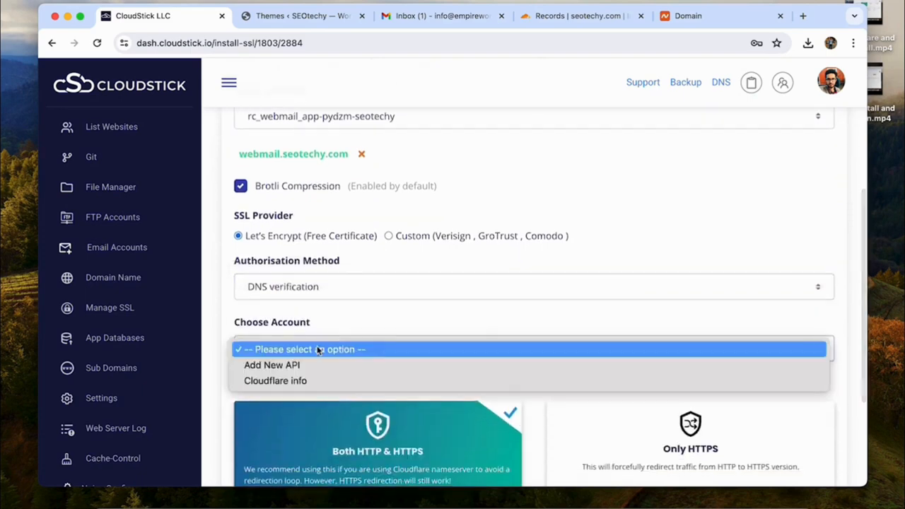
left_click(318, 380)
scroll(317, 380, "down", 4)
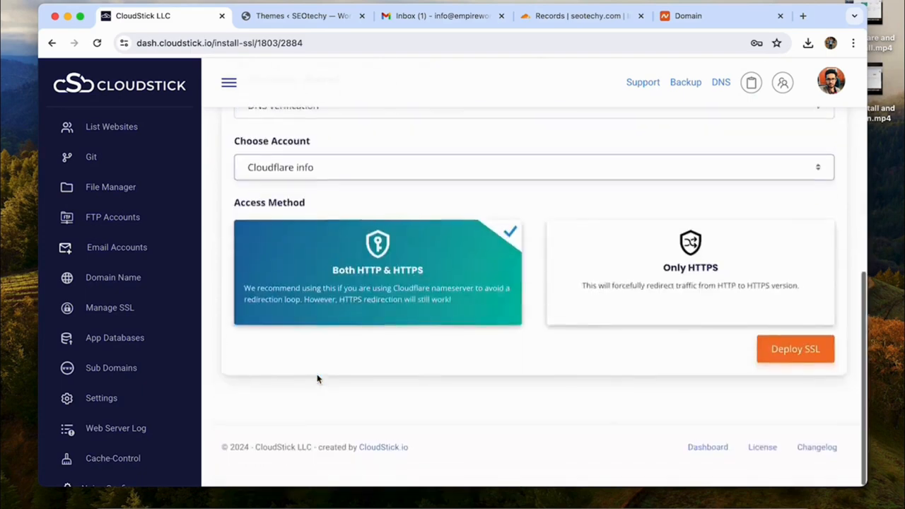
left_click(791, 369)
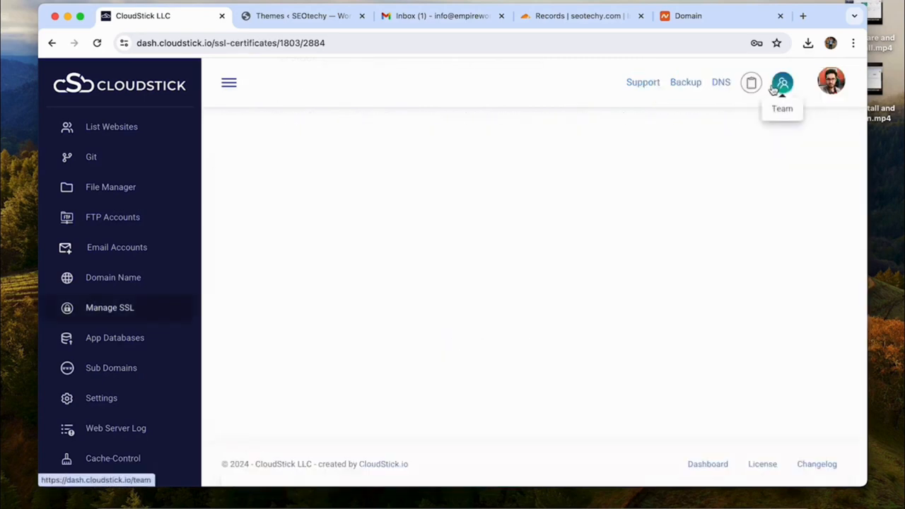
Step: Log in to Roundcube at webmail.seotechy.com as the info mailbox with its pasted password
left_click(114, 248)
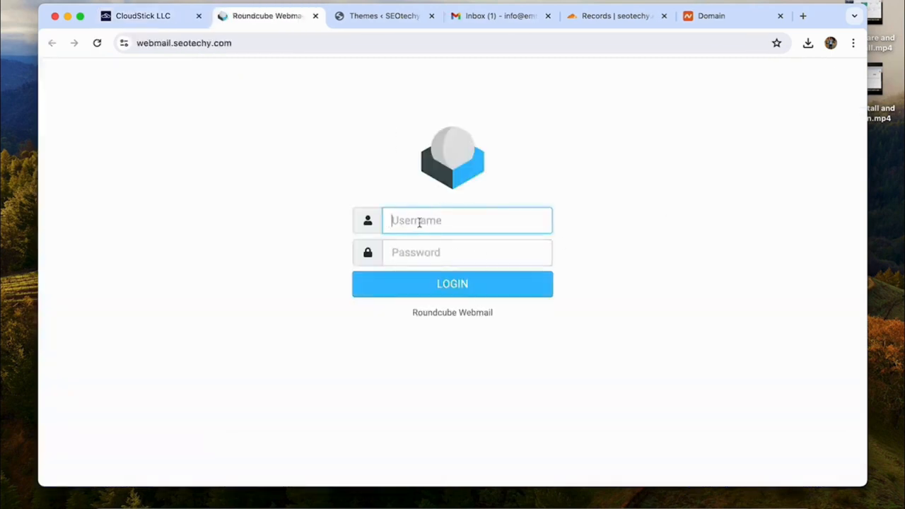
left_click(433, 507)
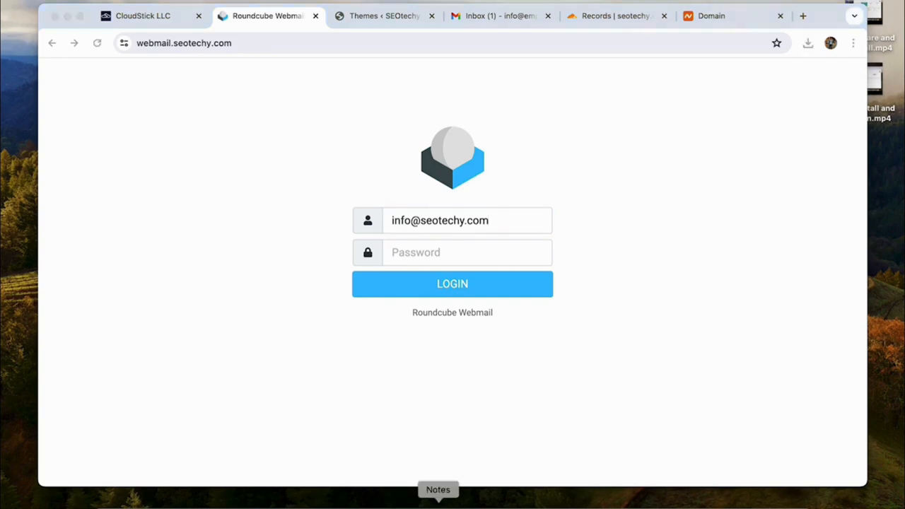
left_click(408, 252)
key("ctrl+v")
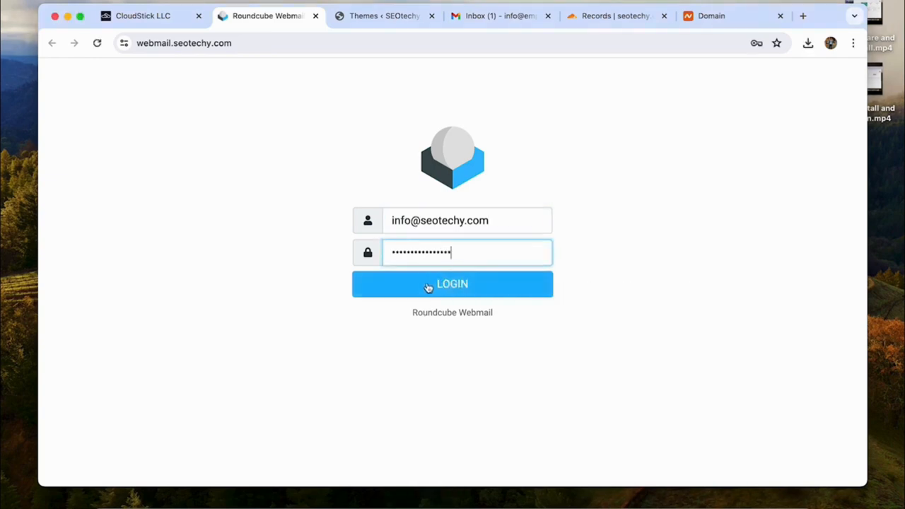
left_click(427, 287)
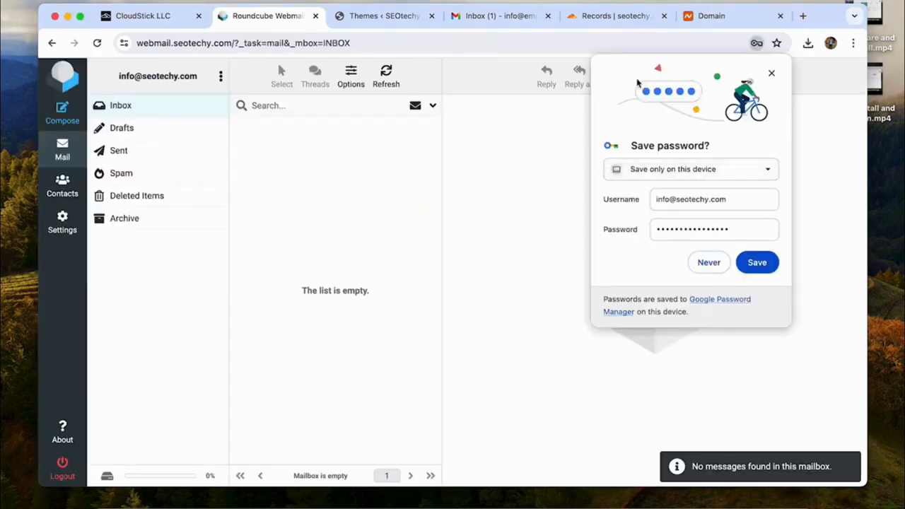